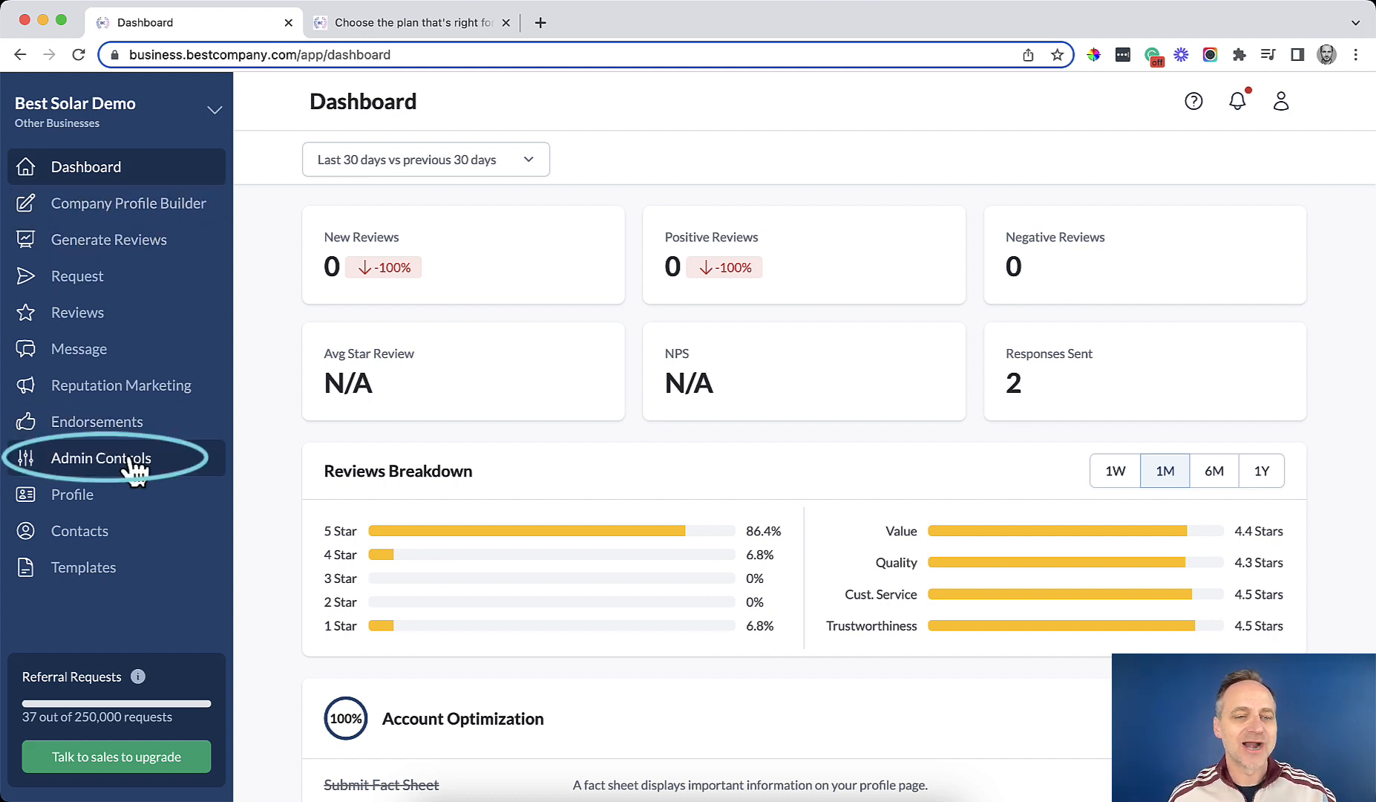
Open Admin Controls from the left sidebar, landing on its Referrals settings.
click(175, 475)
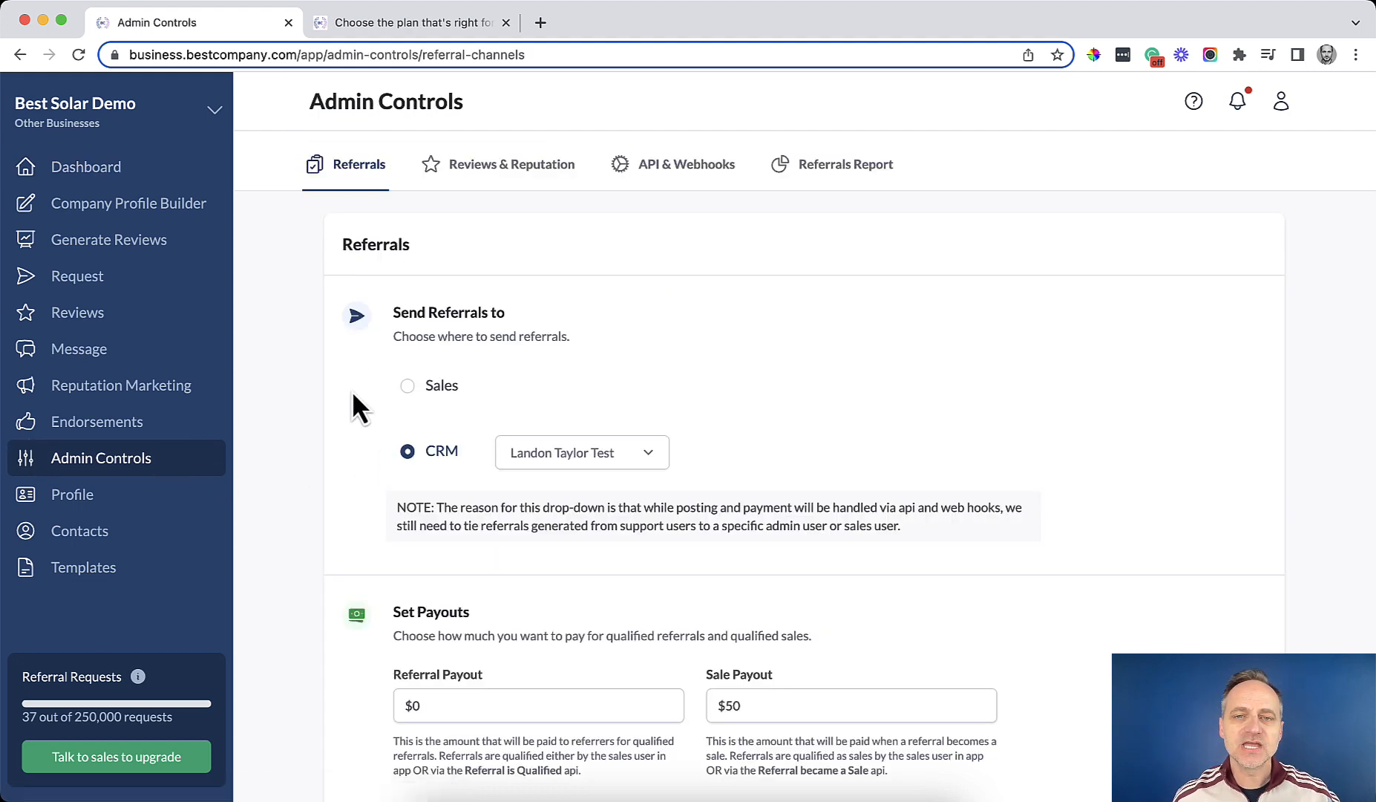
Switch Admin Controls to the API & Webhooks section to view webhooks and API keys.
click(688, 166)
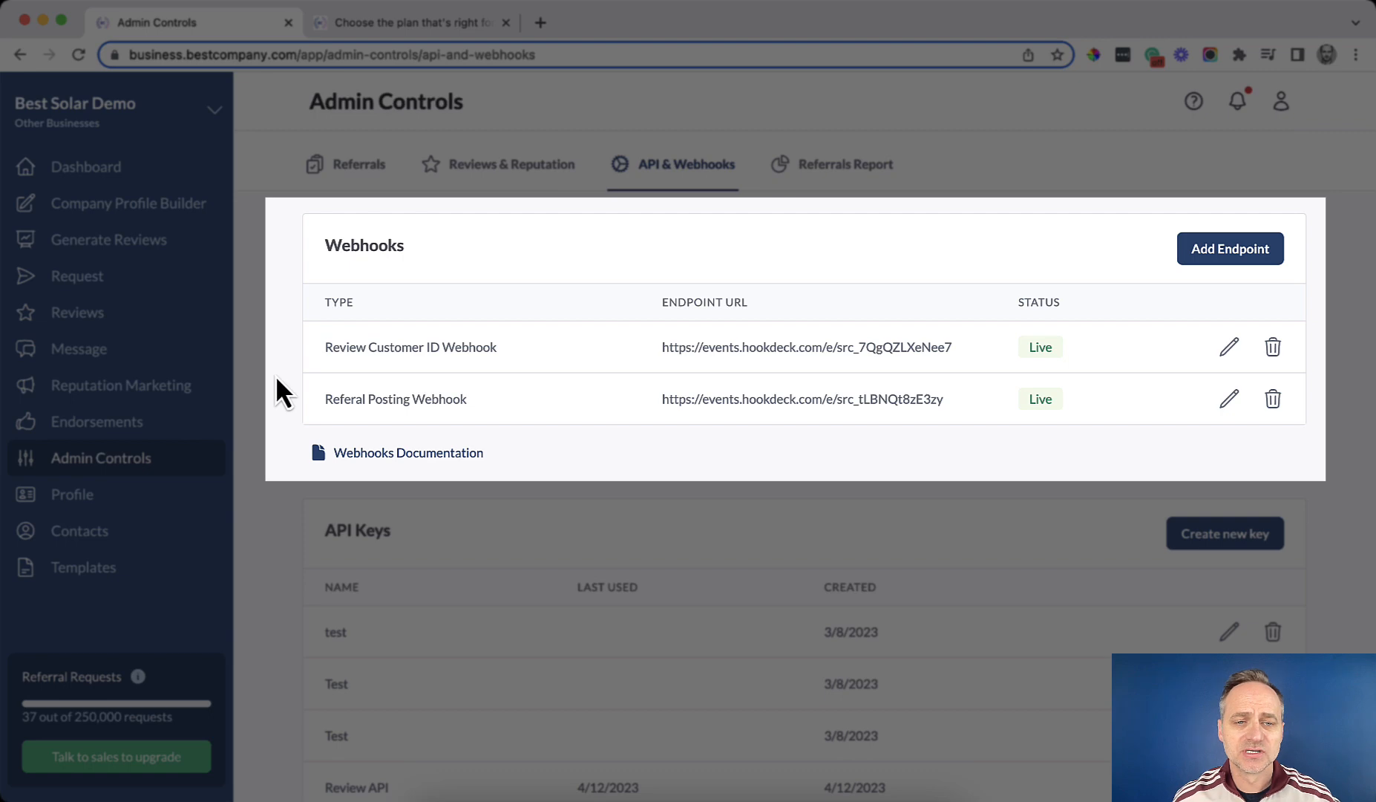
scroll(275, 375, down, 3)
scroll(275, 392, down, 4)
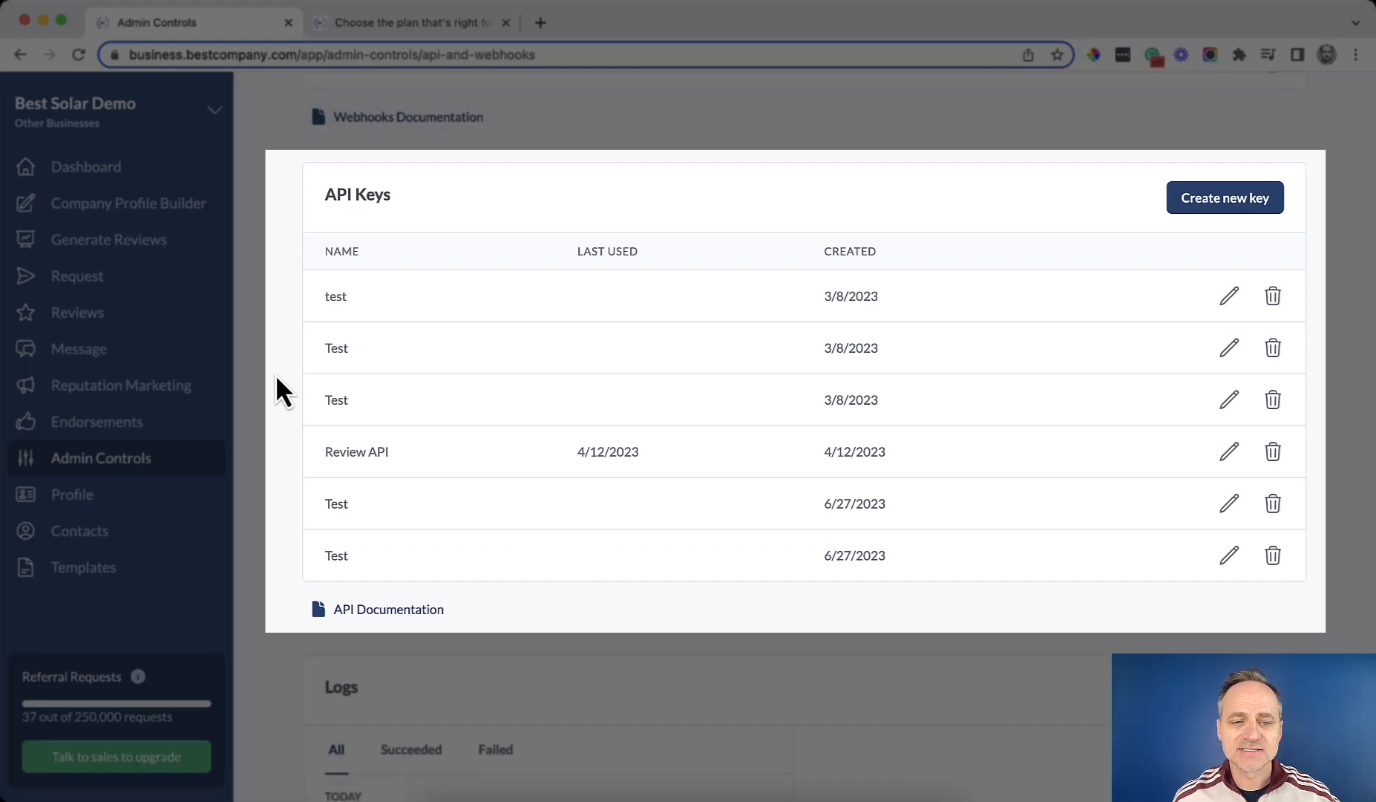
scroll(276, 379, down, 6)
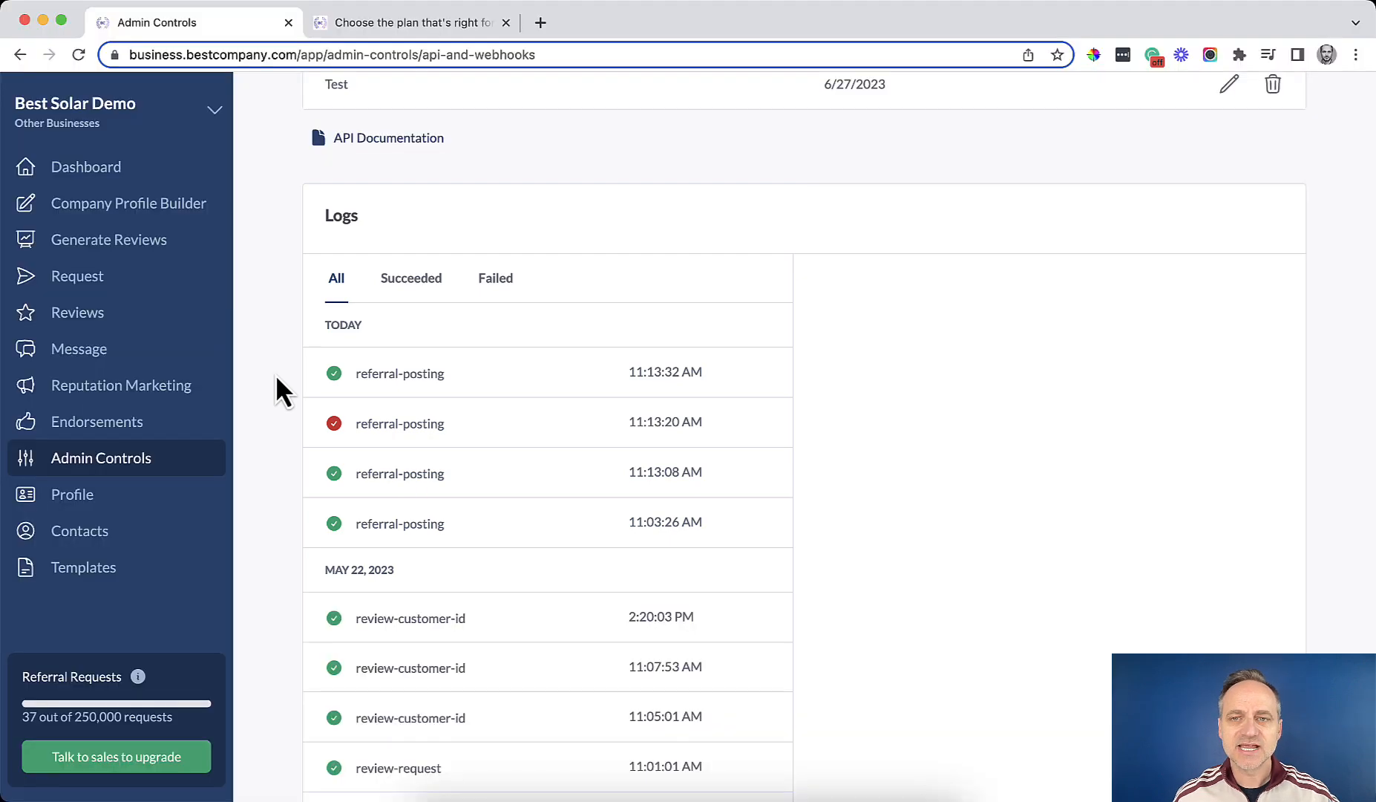
scroll(276, 375, up, 9)
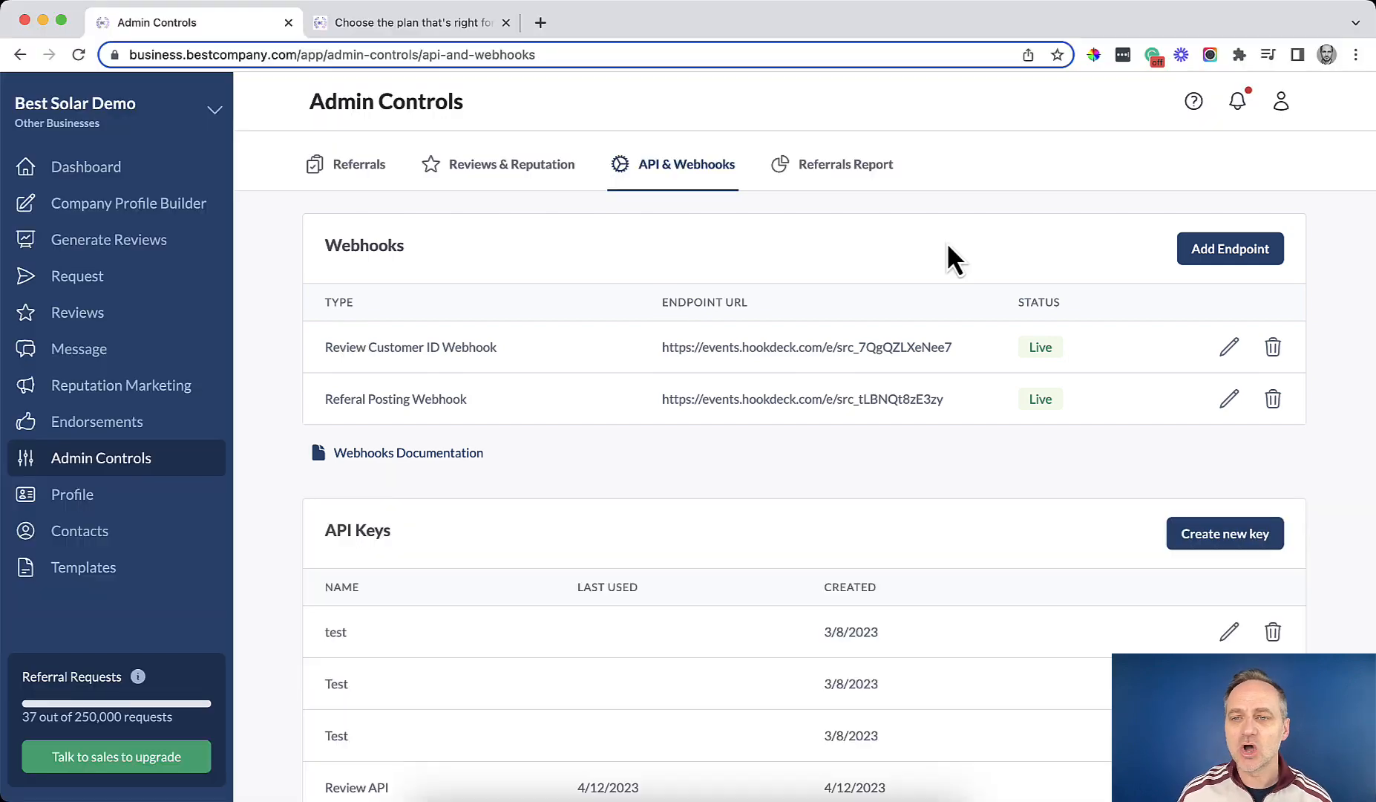
Add a live Referral Posting webhook with the pasted hookdeck URL, test-sent and saved.
click(1228, 256)
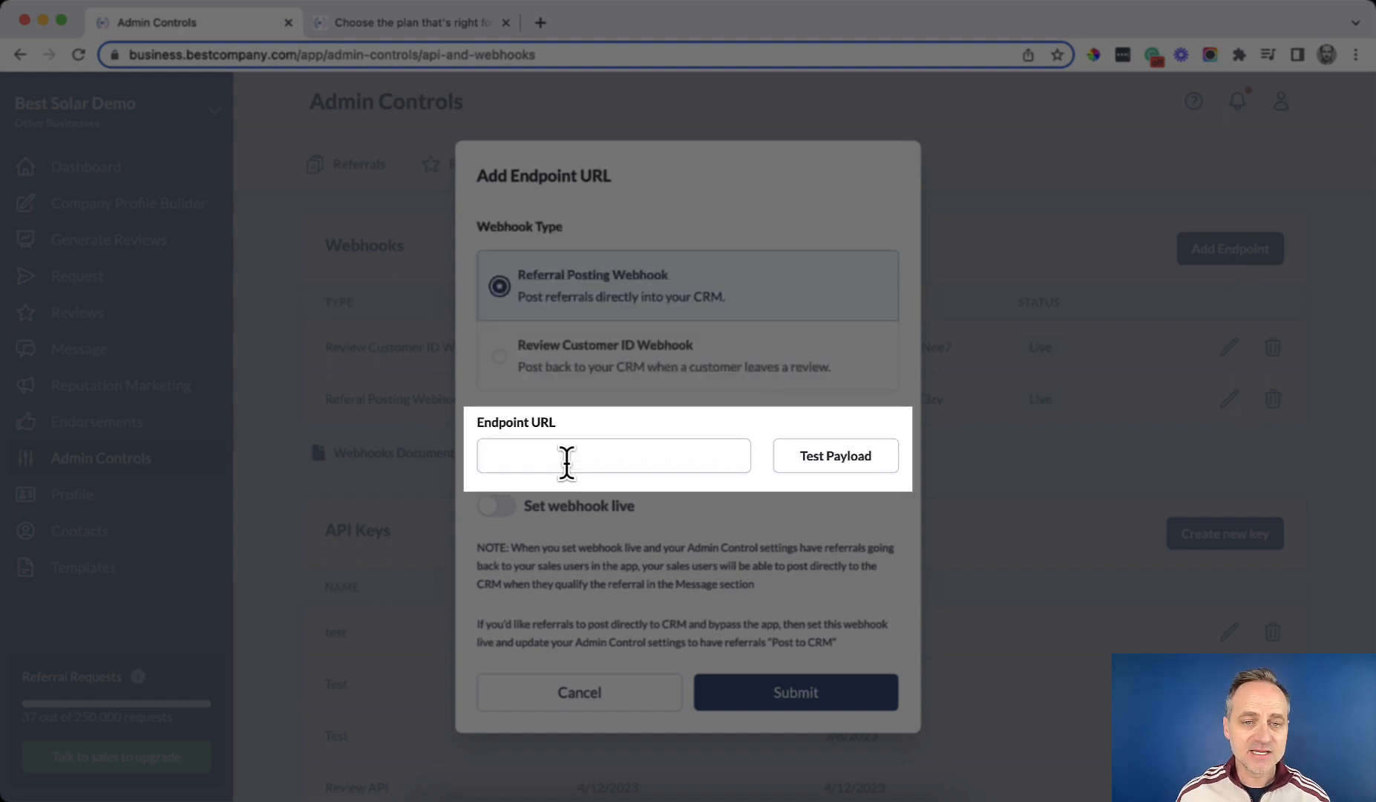
click(567, 459)
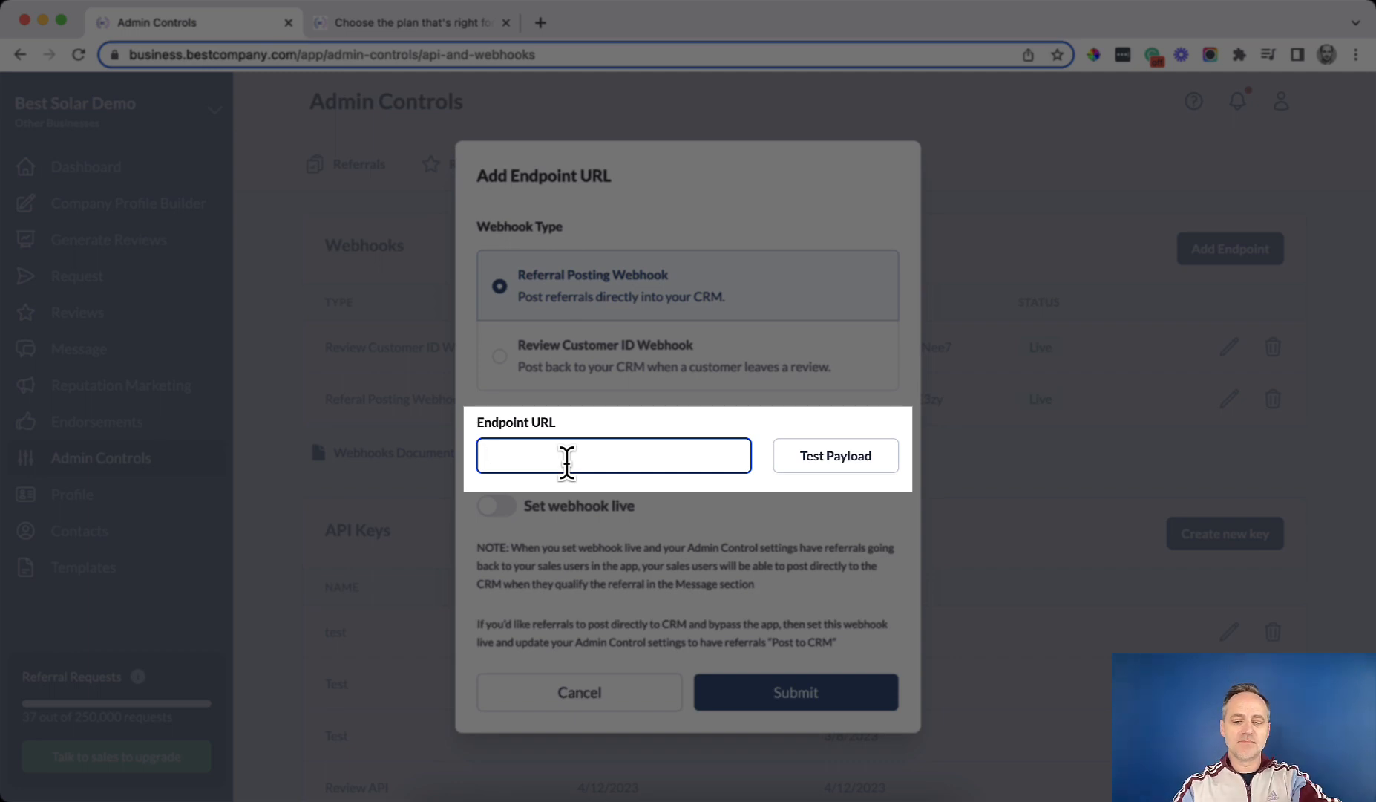
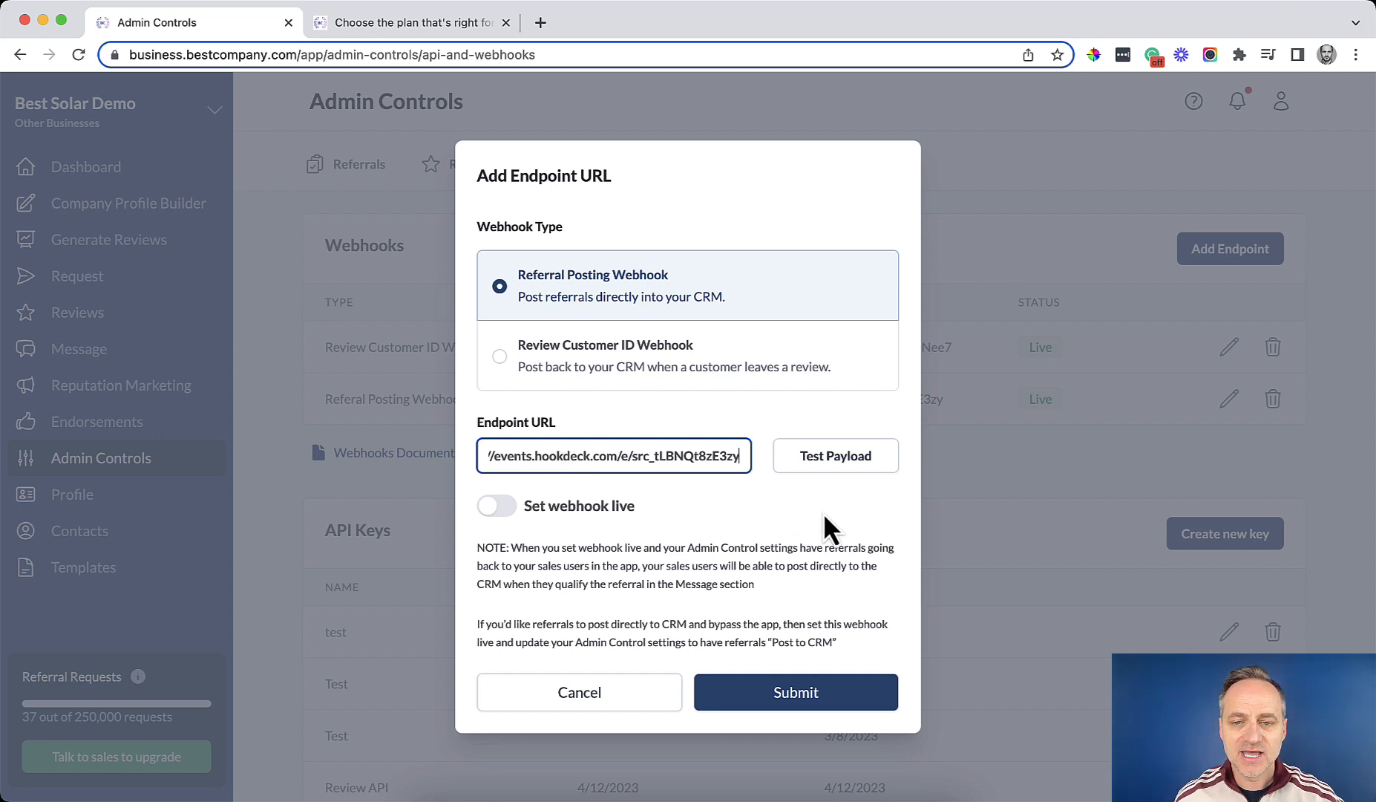
click(819, 468)
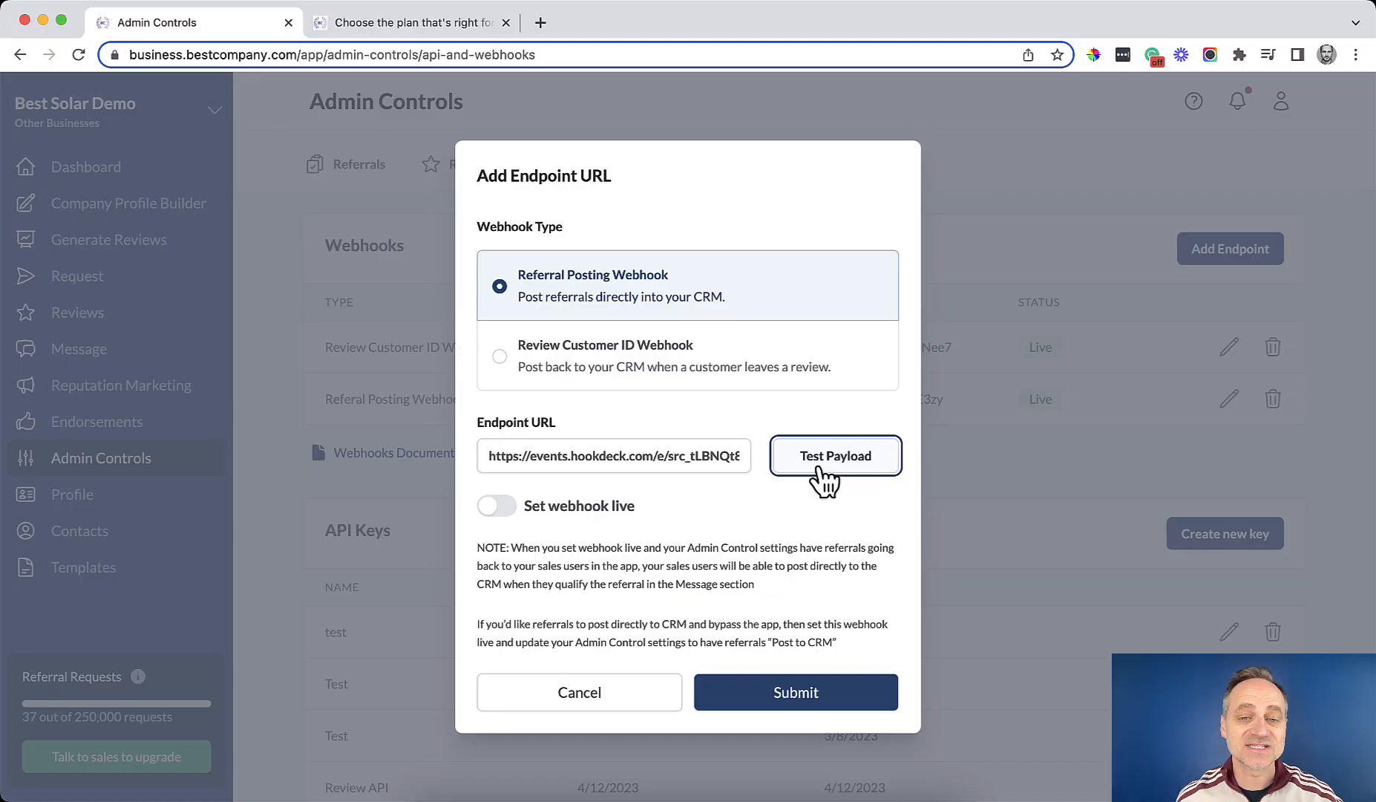
click(502, 508)
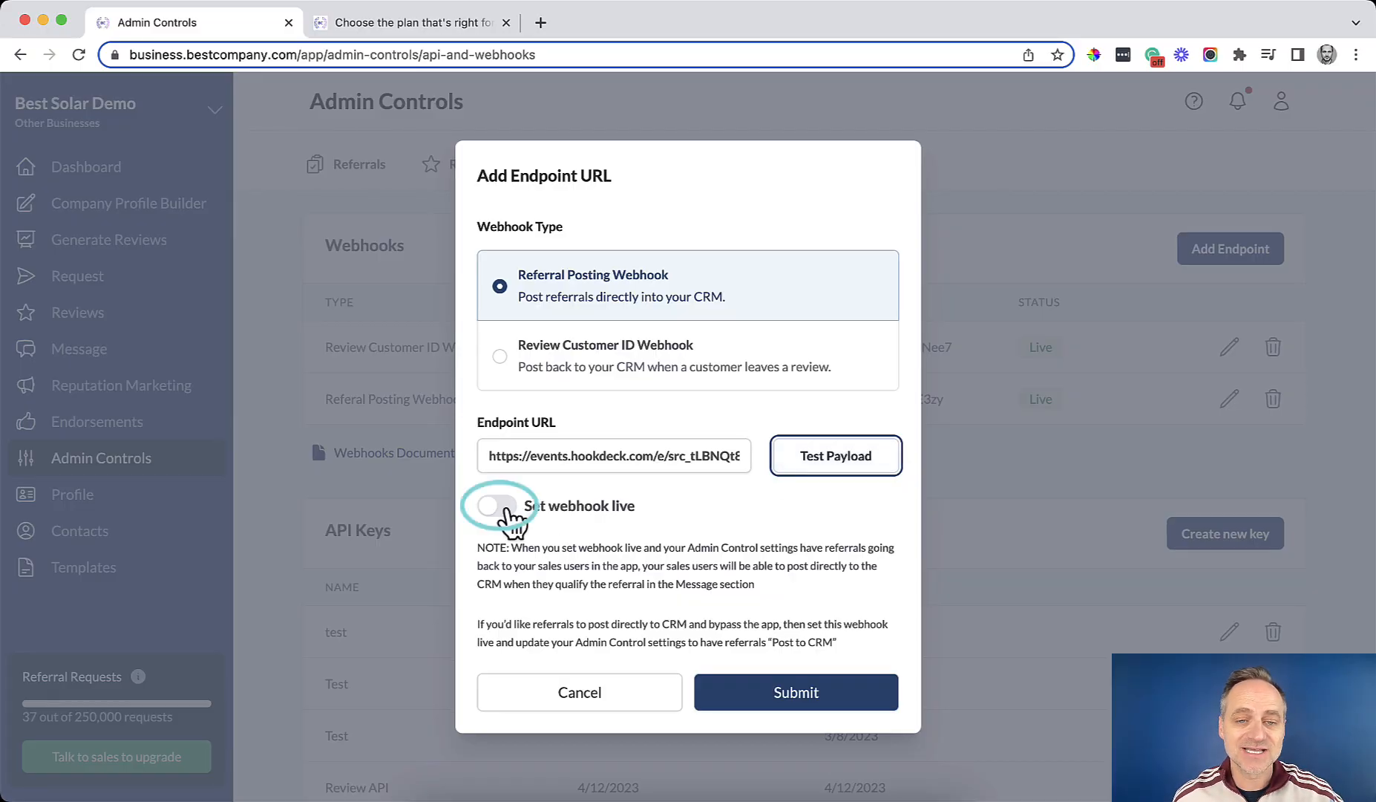
click(789, 699)
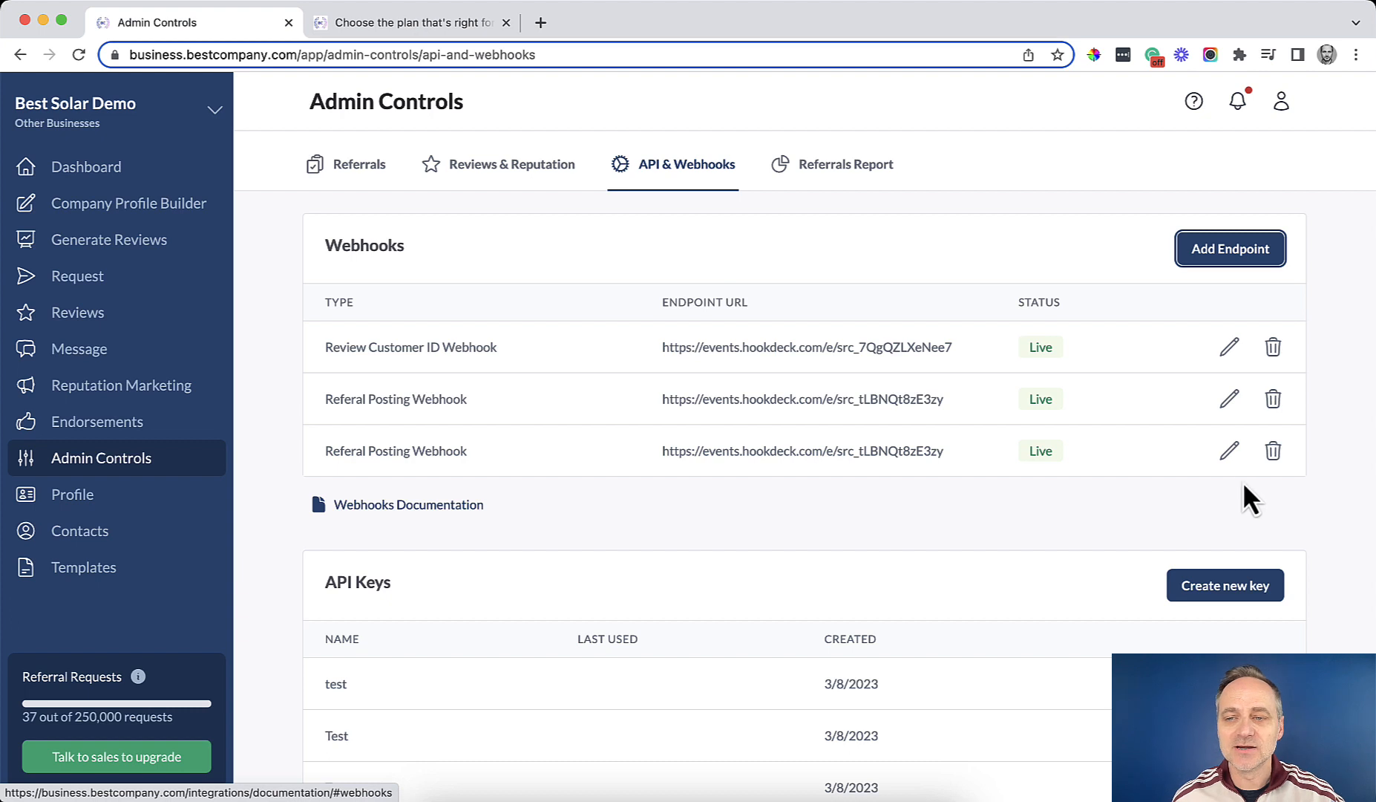
click(1230, 451)
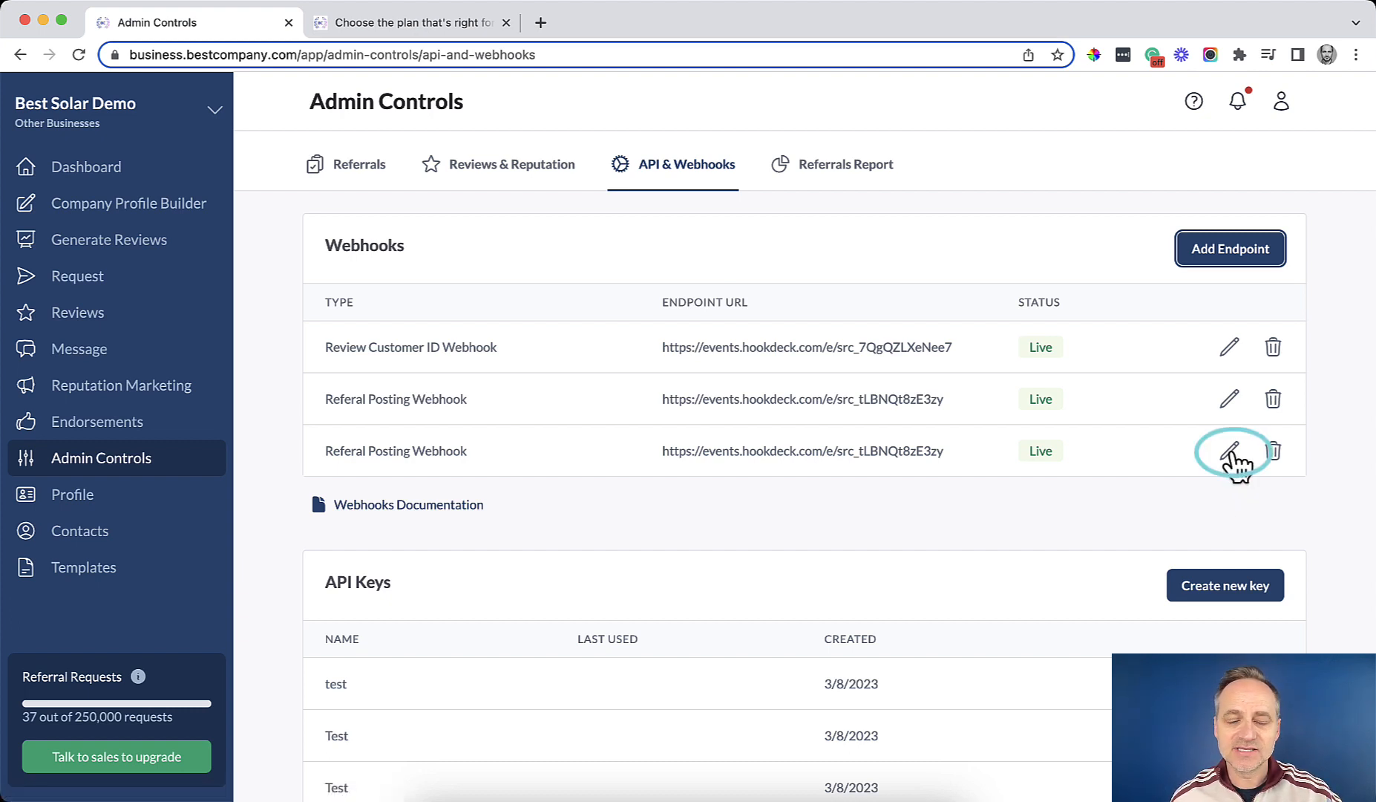
click(1231, 453)
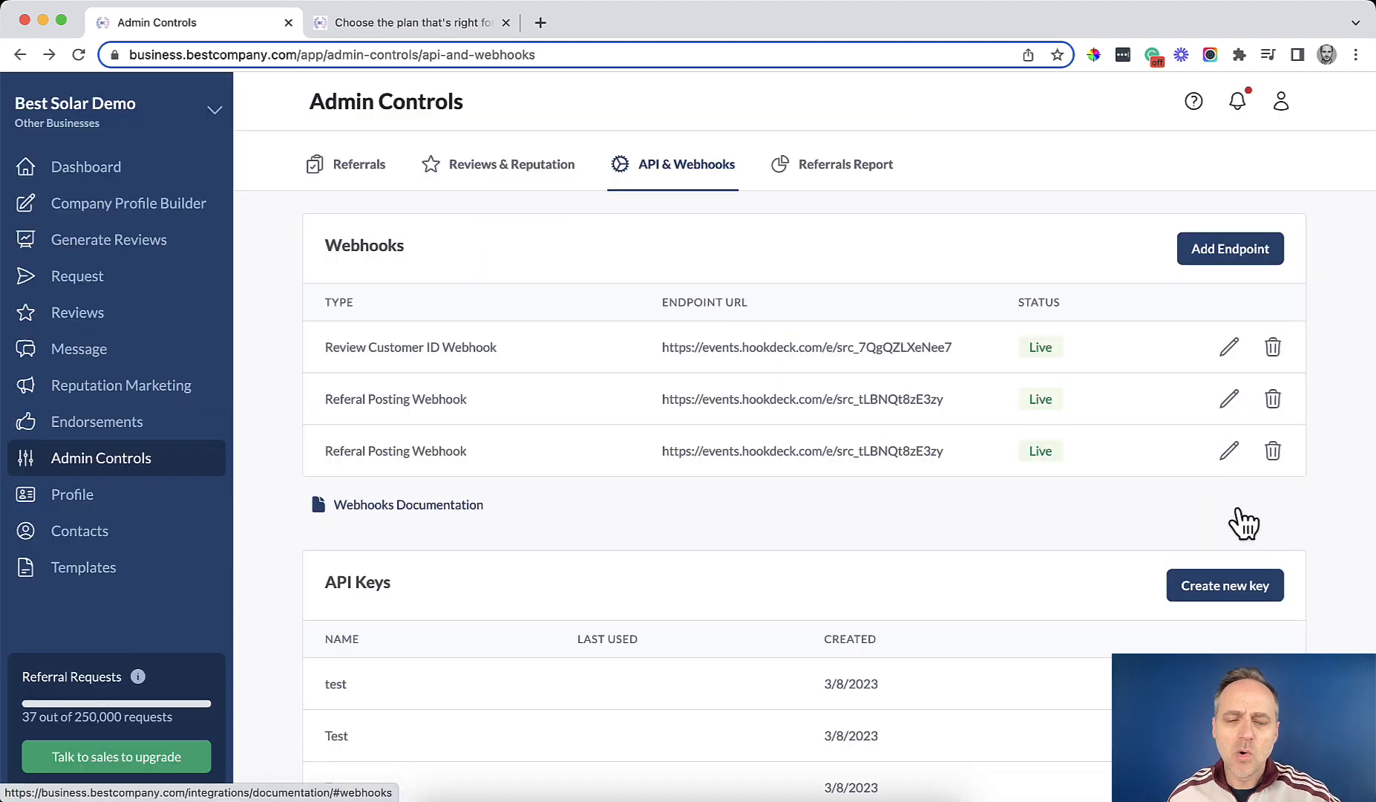
click(1274, 453)
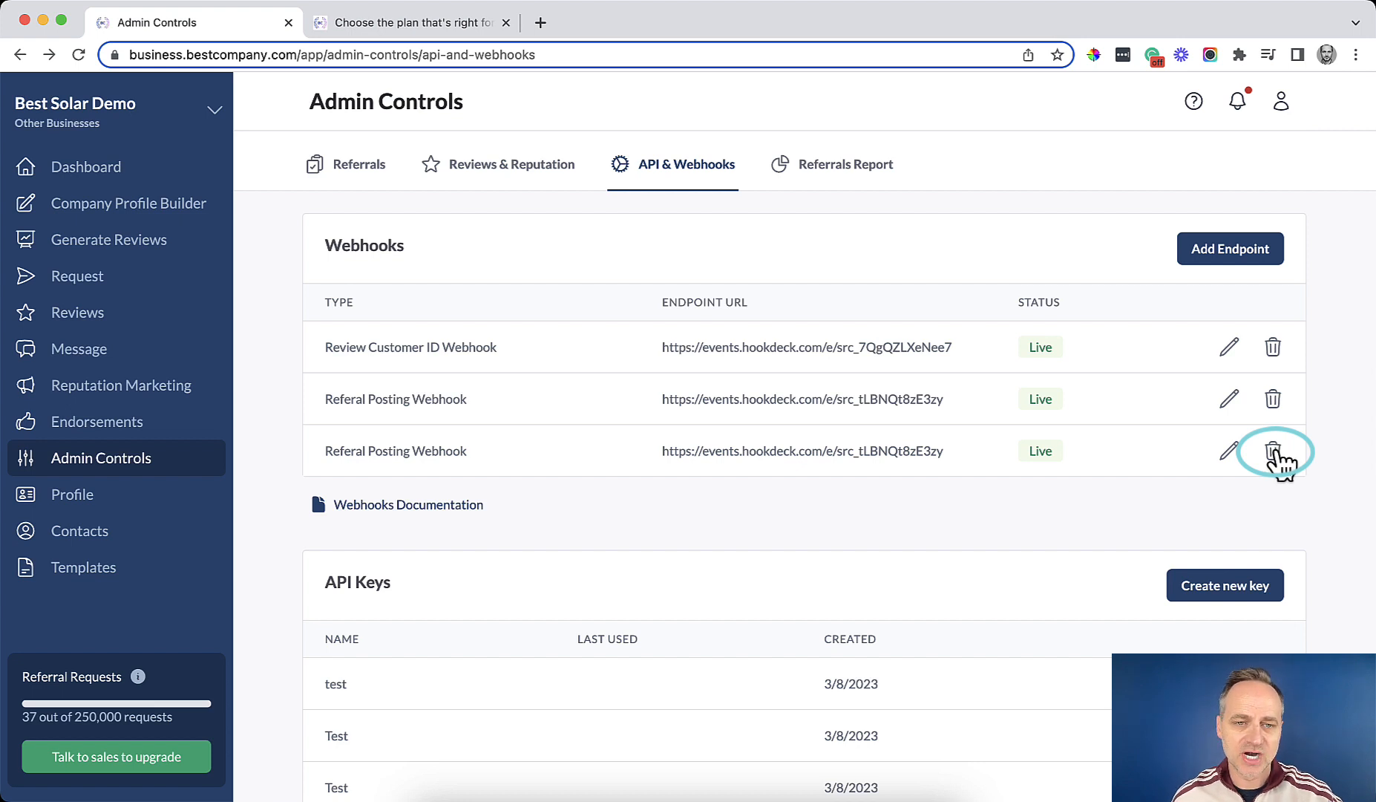
scroll(1149, 522, down, 5)
scroll(1147, 508, down, 1)
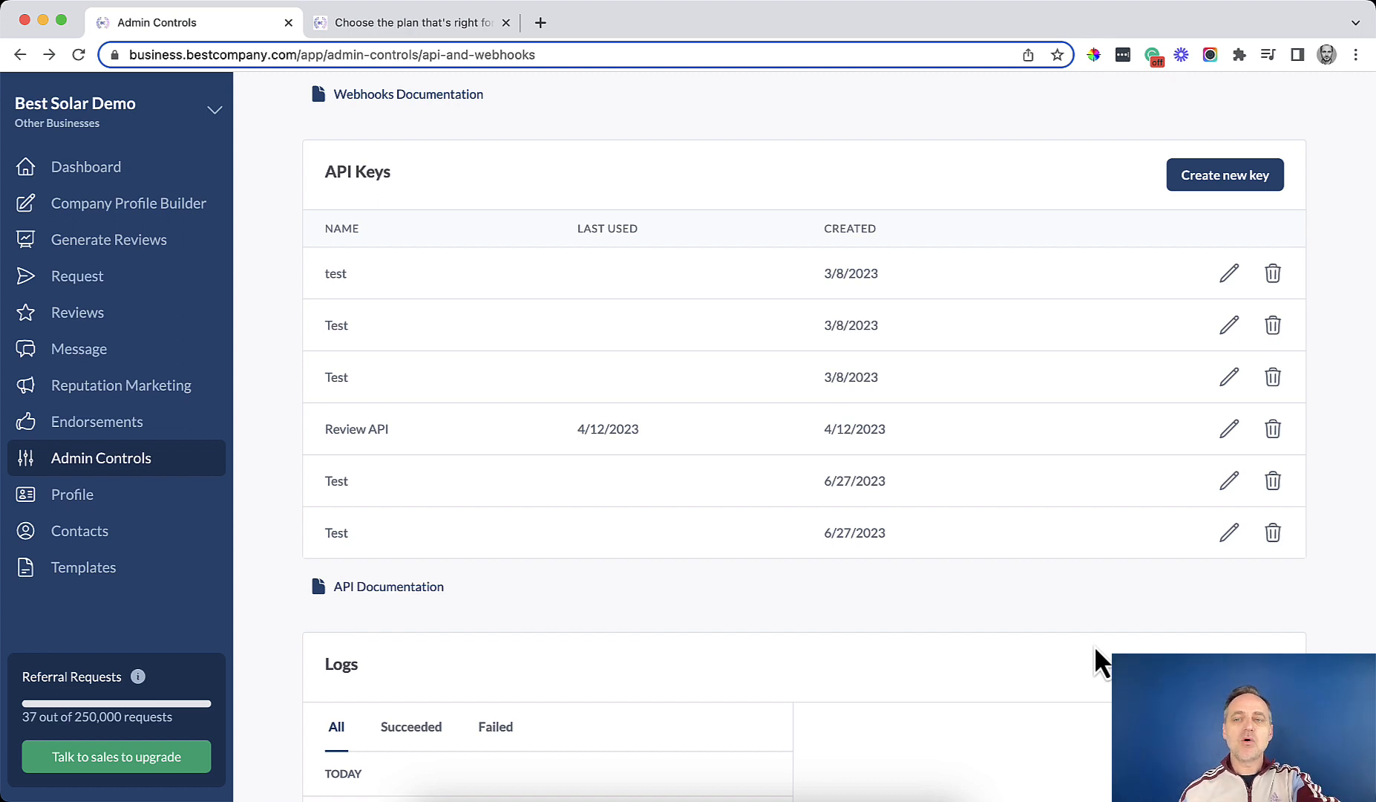
Create a new API key with a test label and copy its secret to the clipboard.
click(1224, 185)
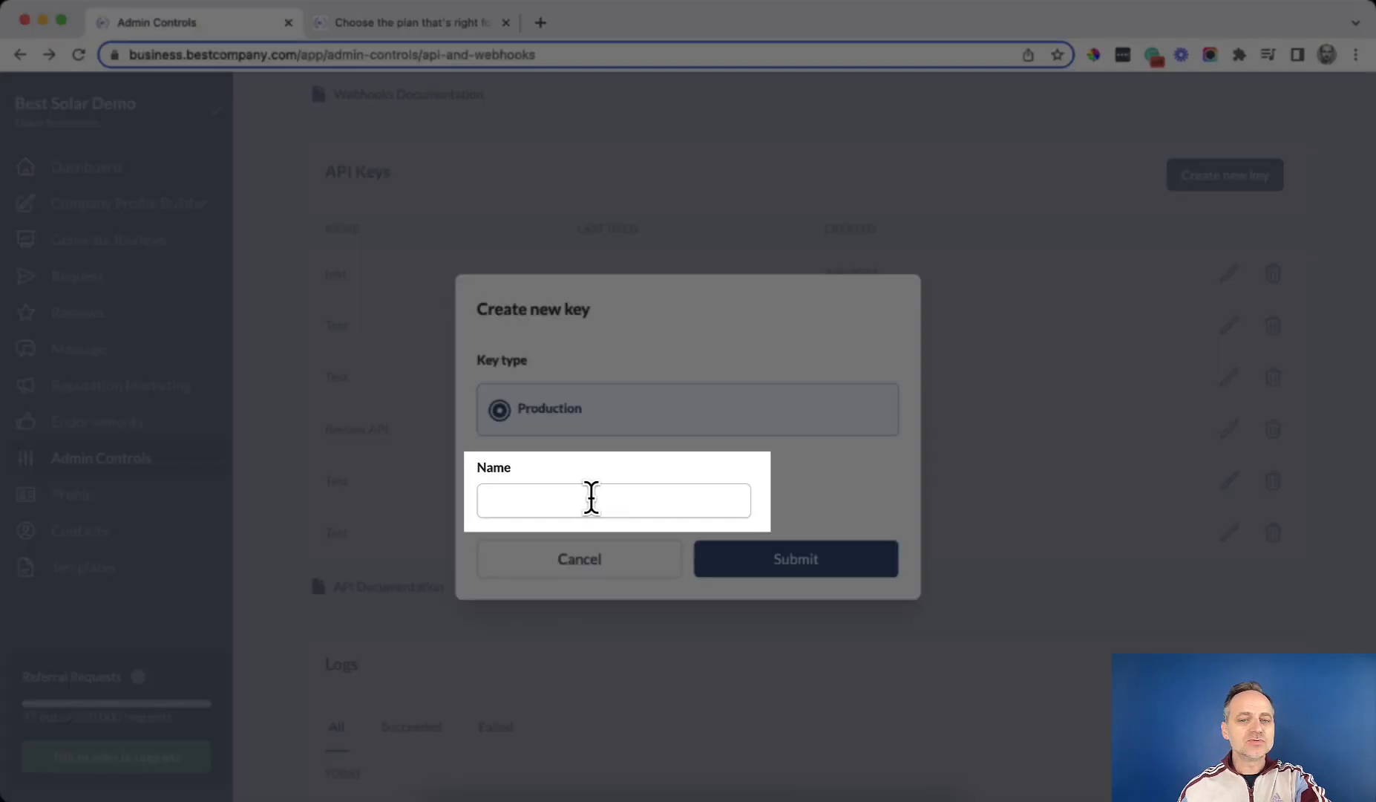
click(594, 497)
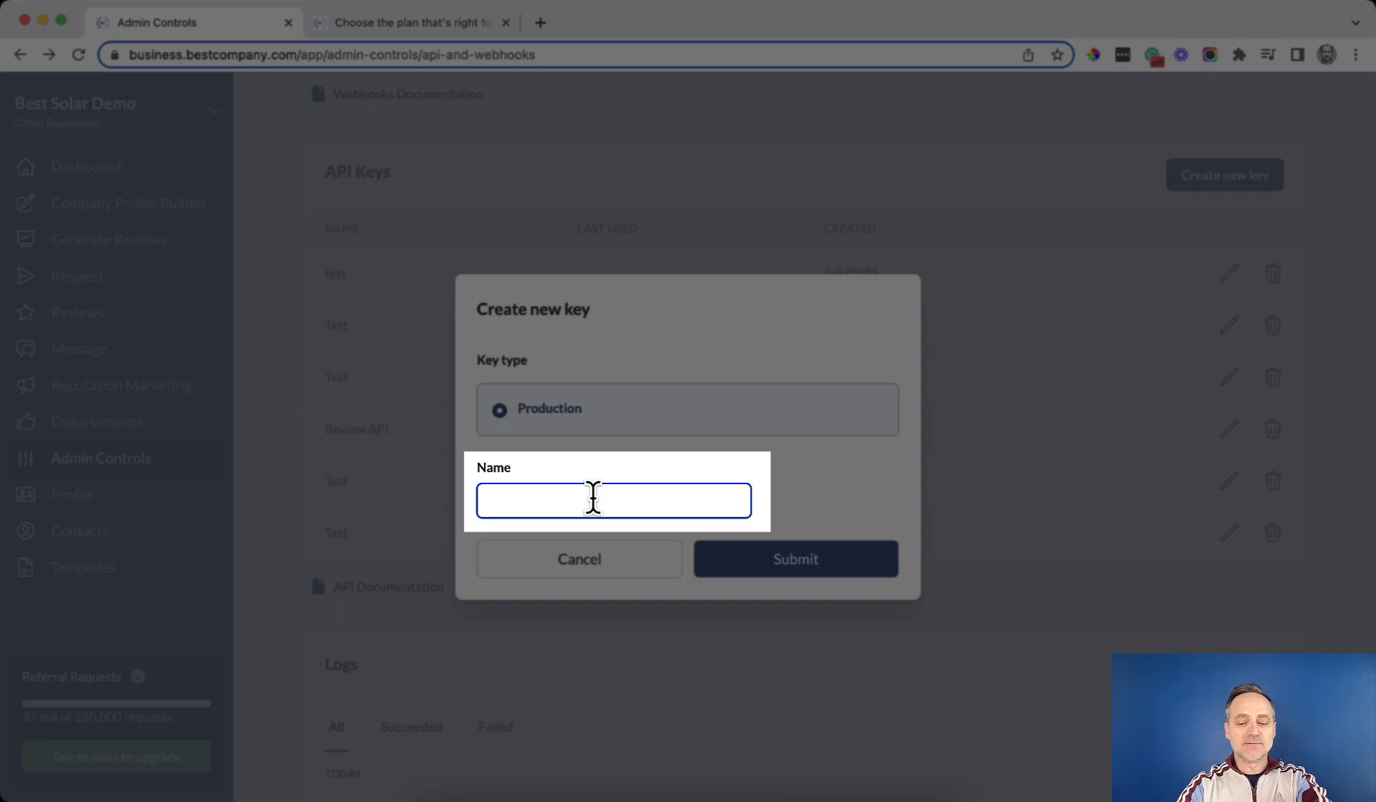
text(Todd's Test)
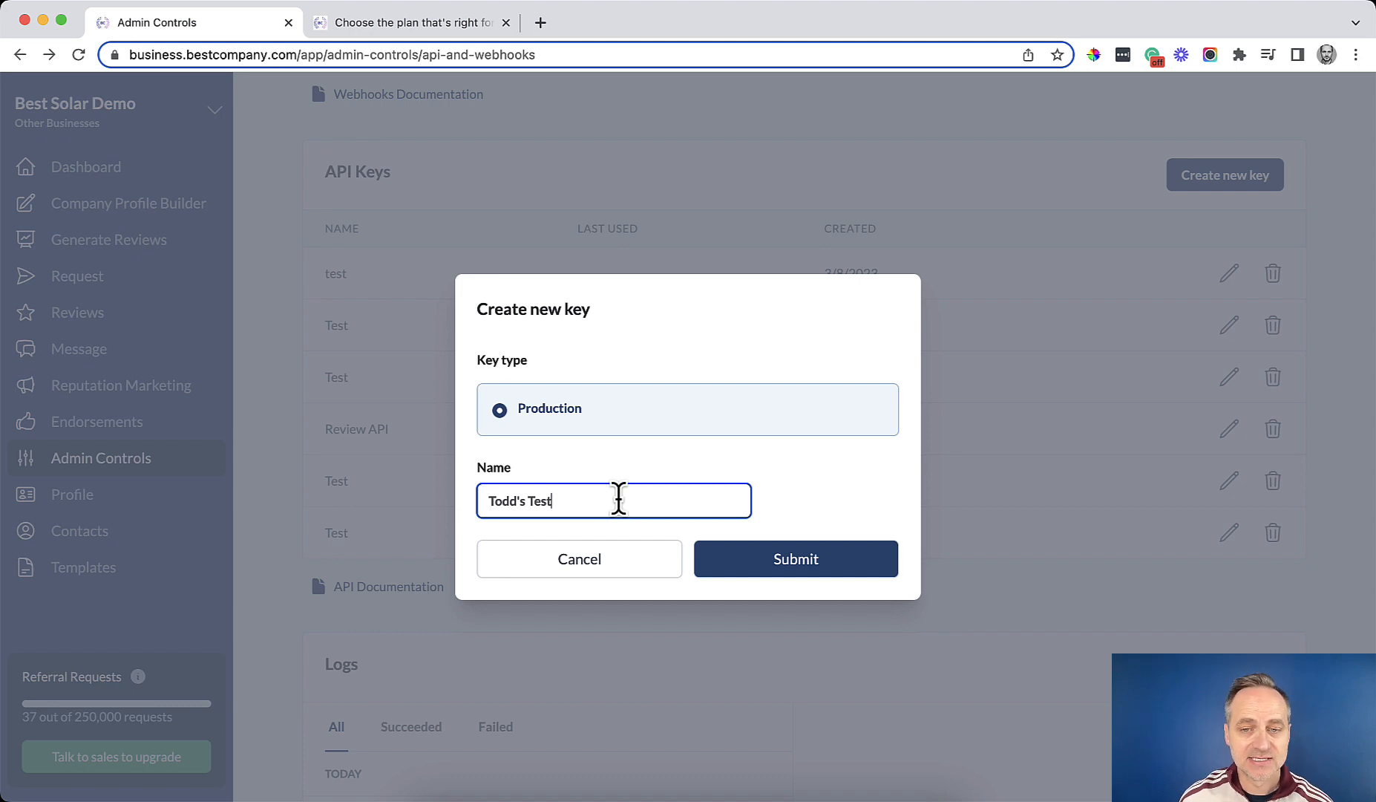
click(817, 568)
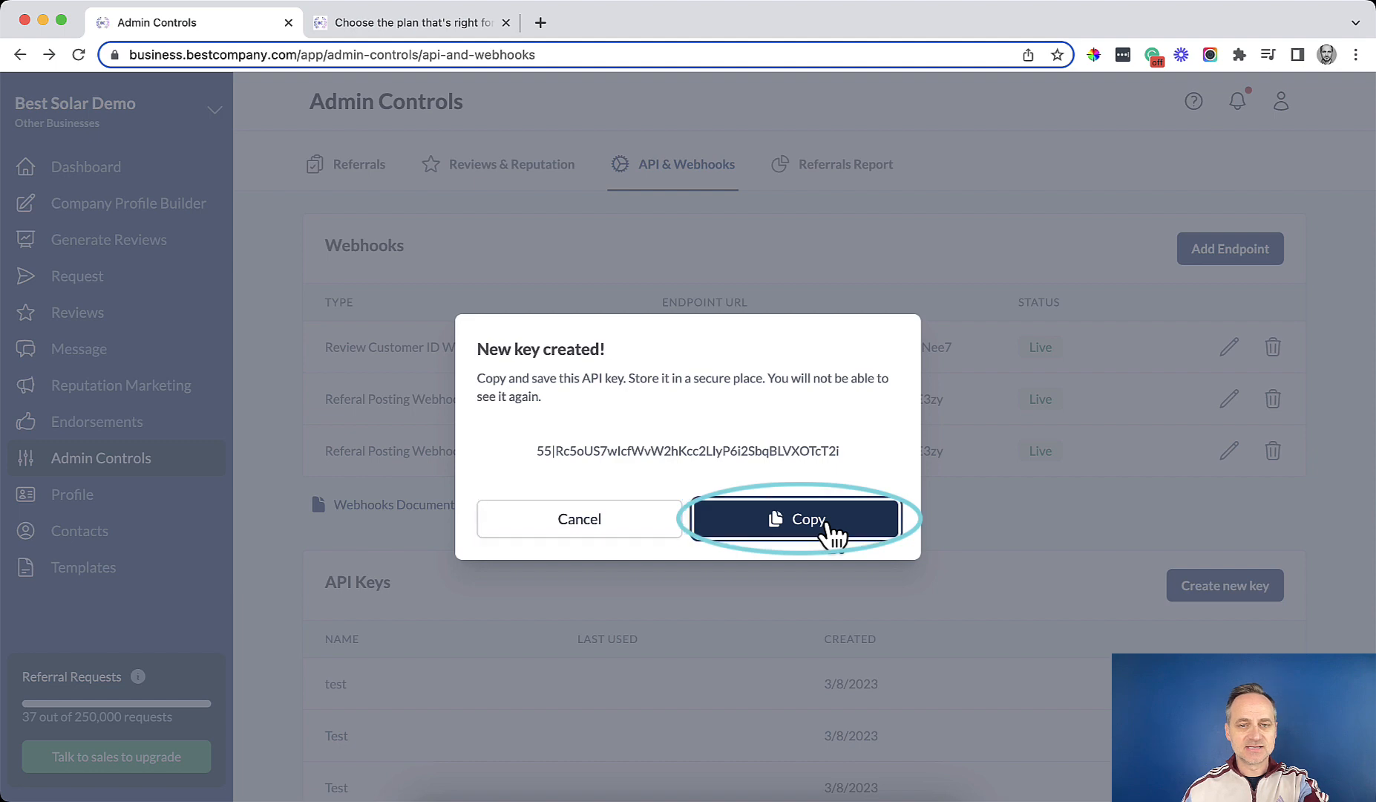
click(826, 522)
scroll(827, 525, down, 1)
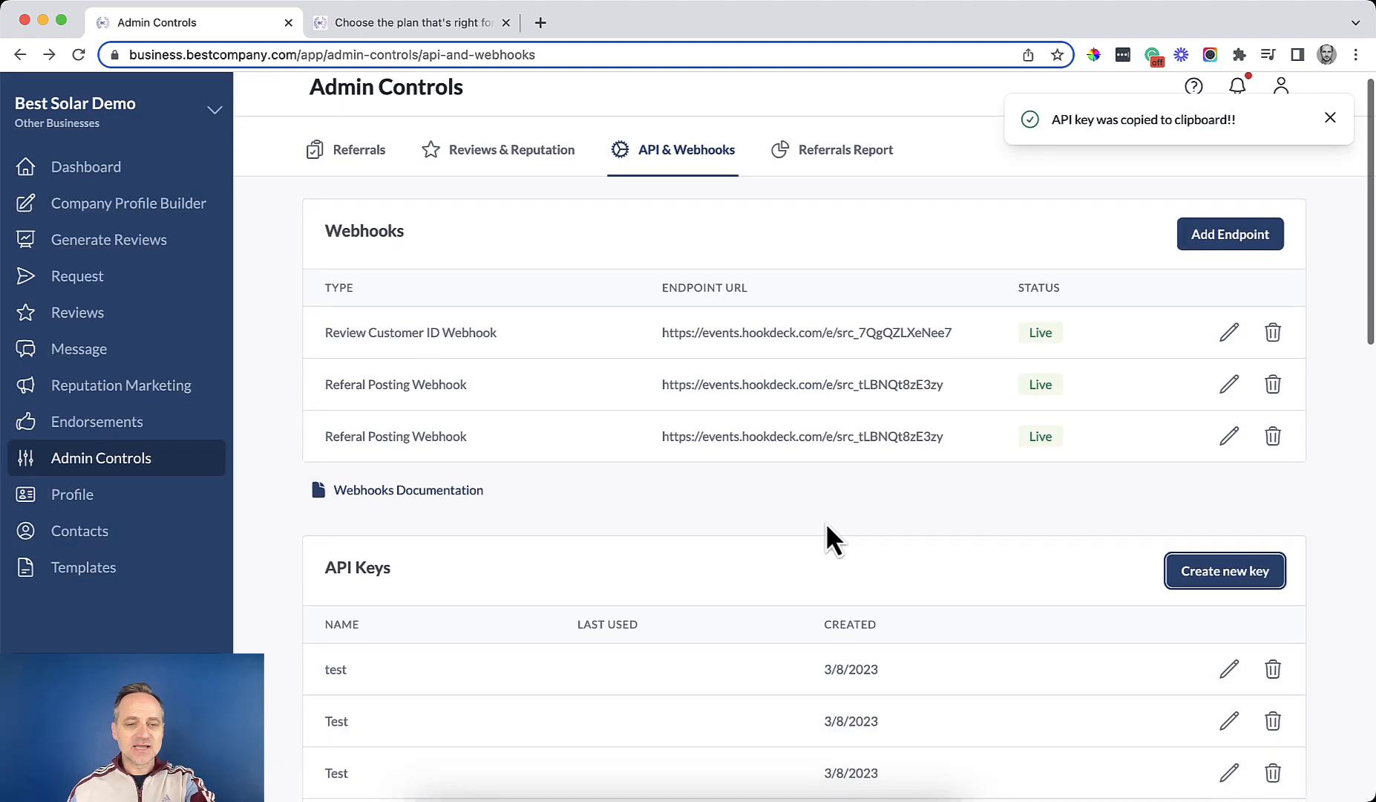
scroll(826, 522, down, 4)
scroll(825, 521, down, 3)
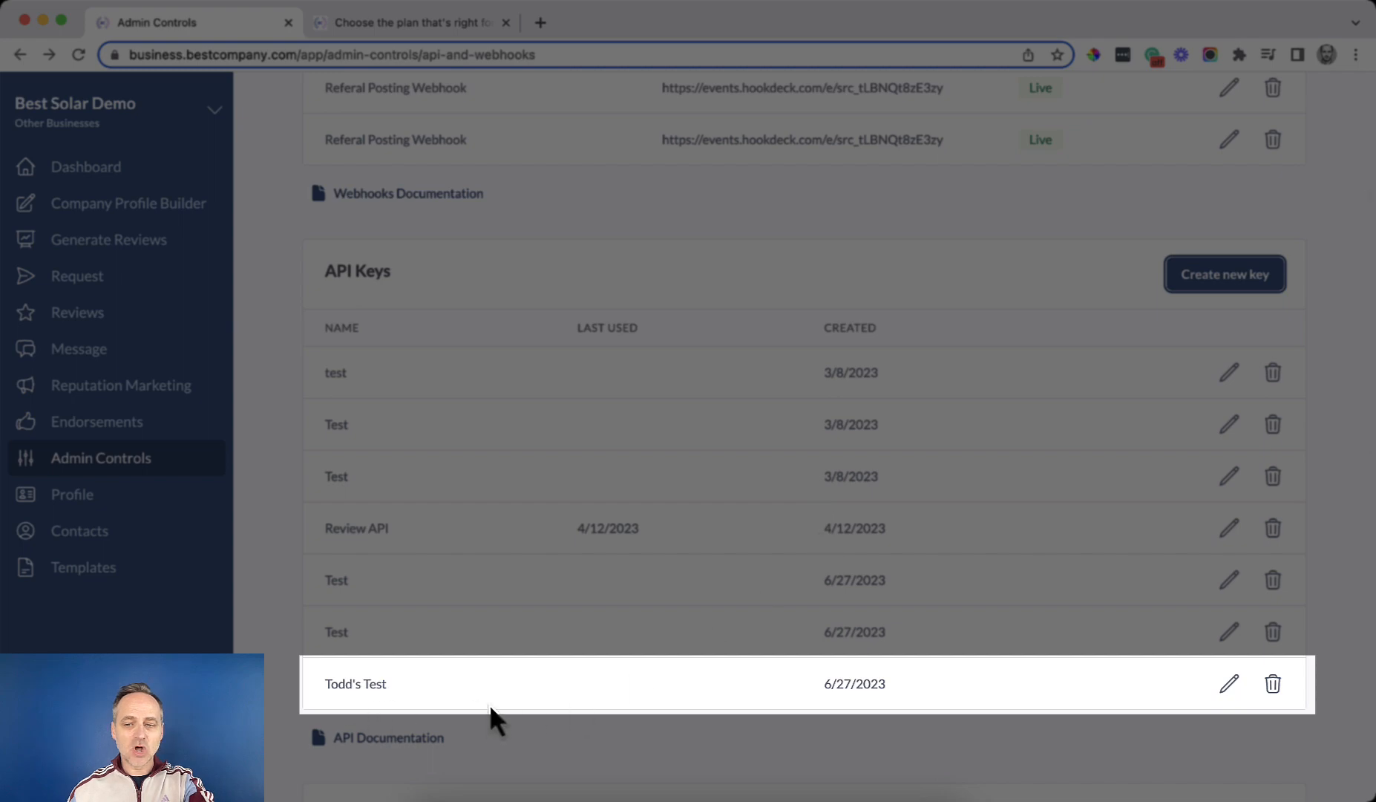
click(1229, 686)
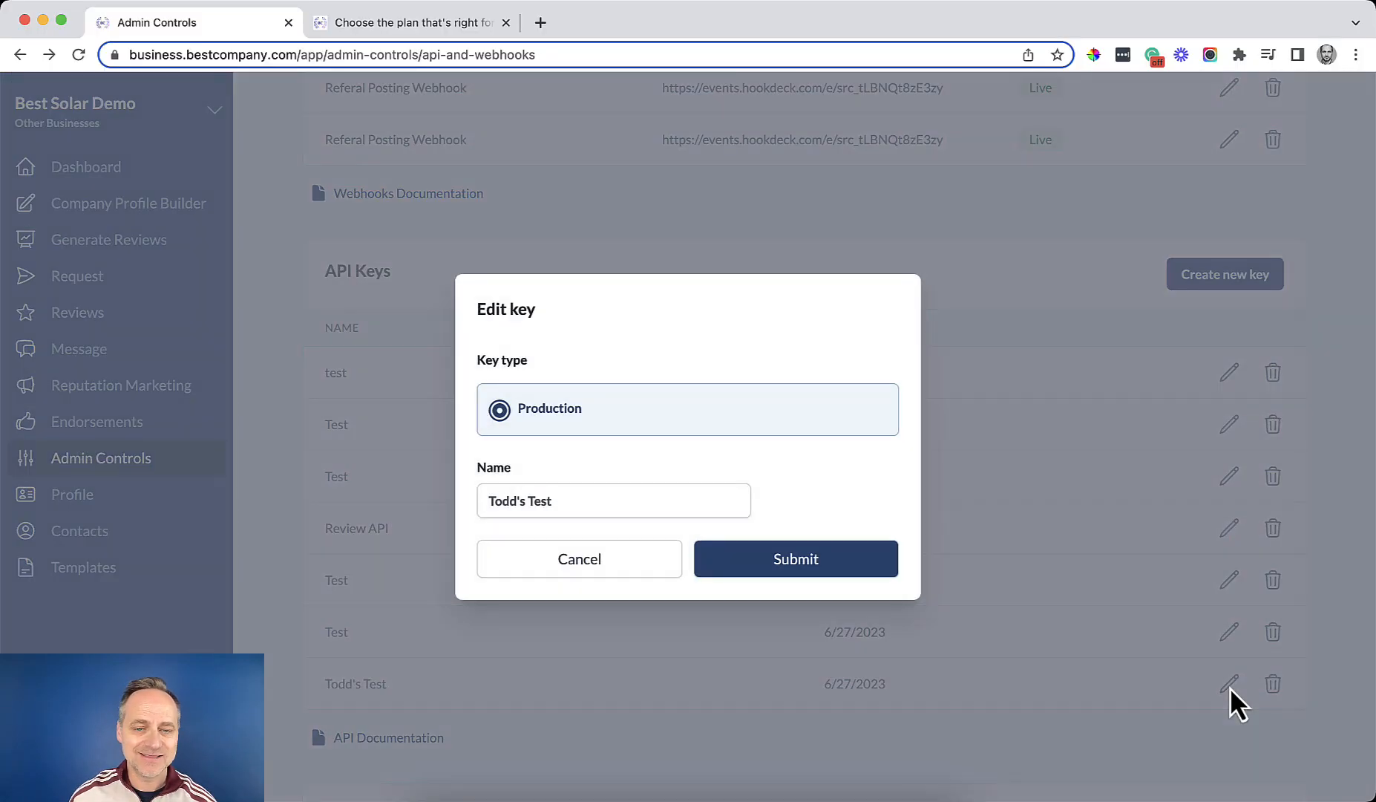
click(629, 565)
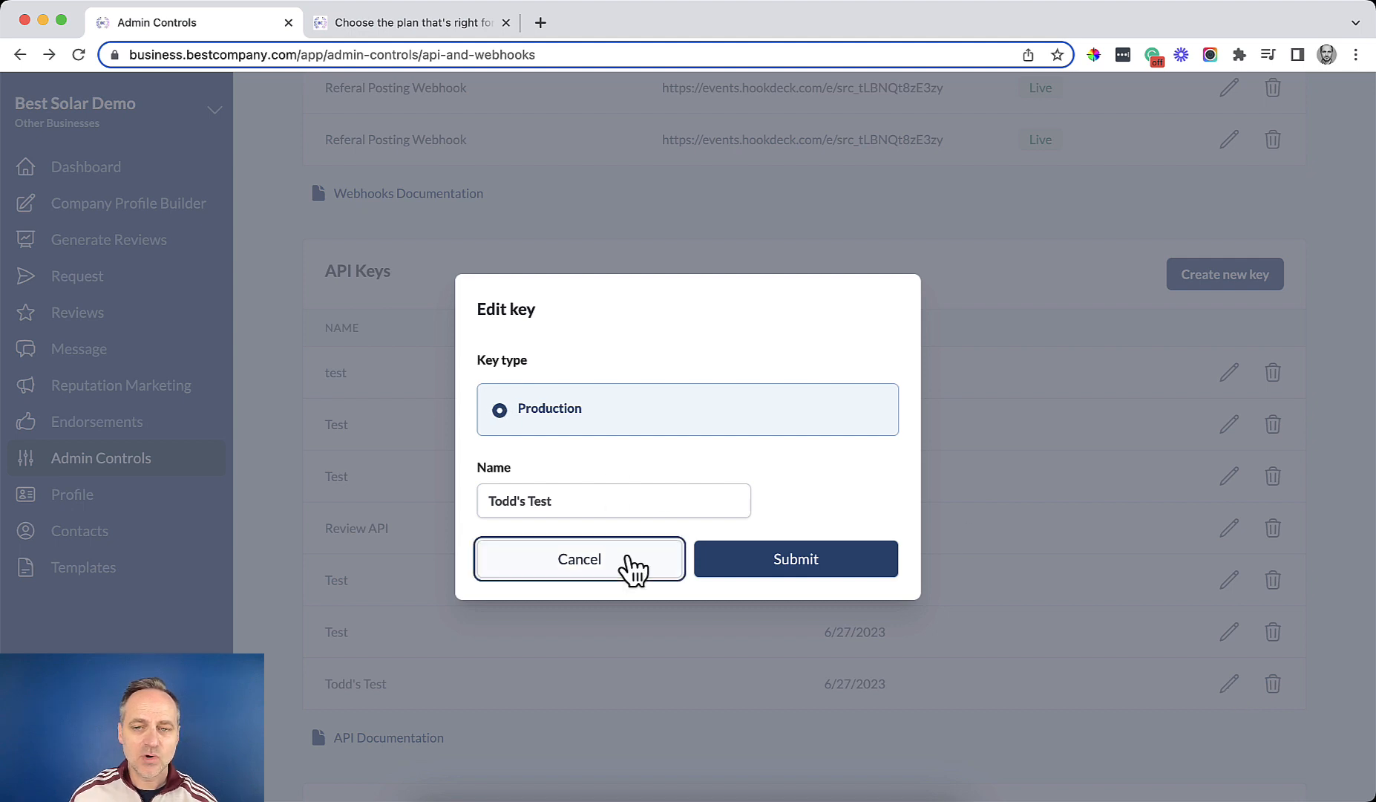
click(1274, 687)
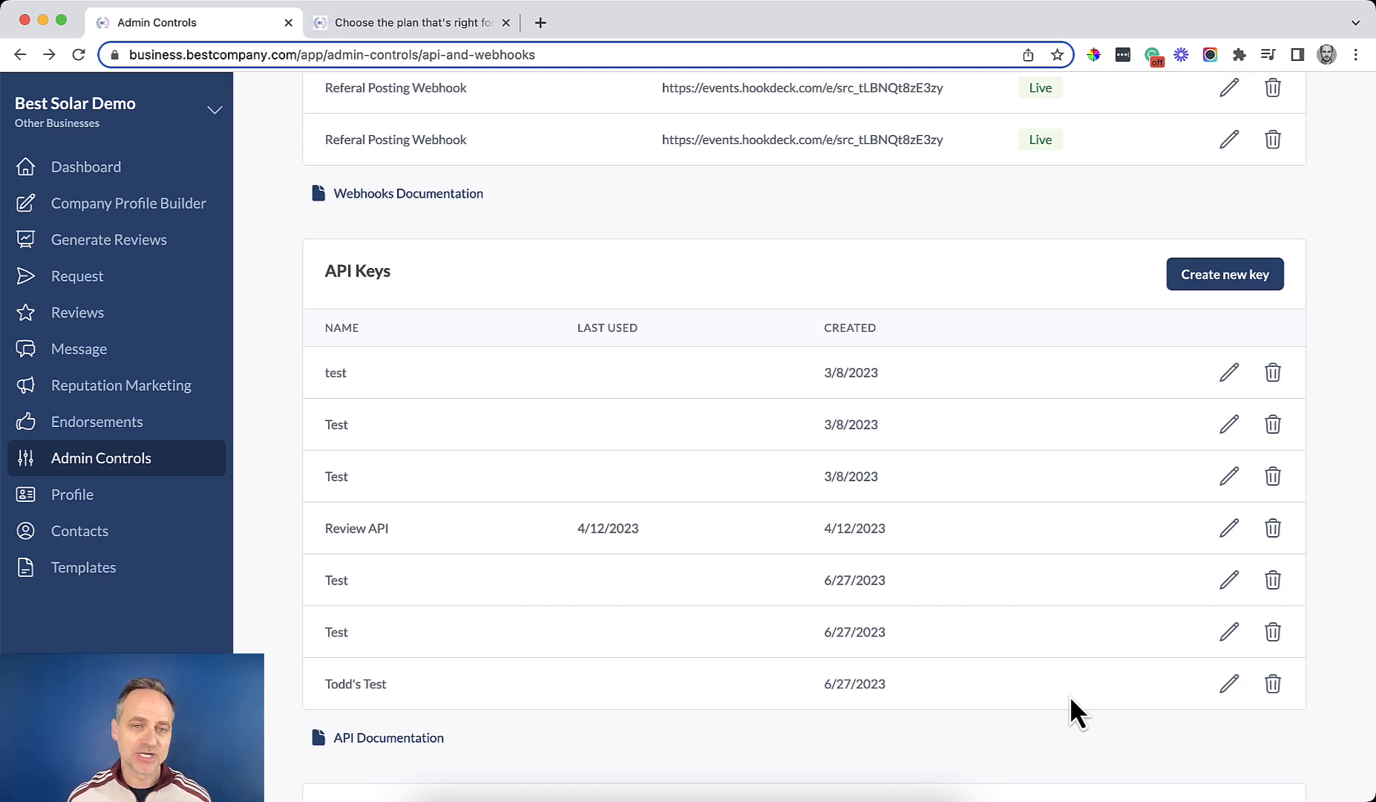
scroll(1069, 698, down, 8)
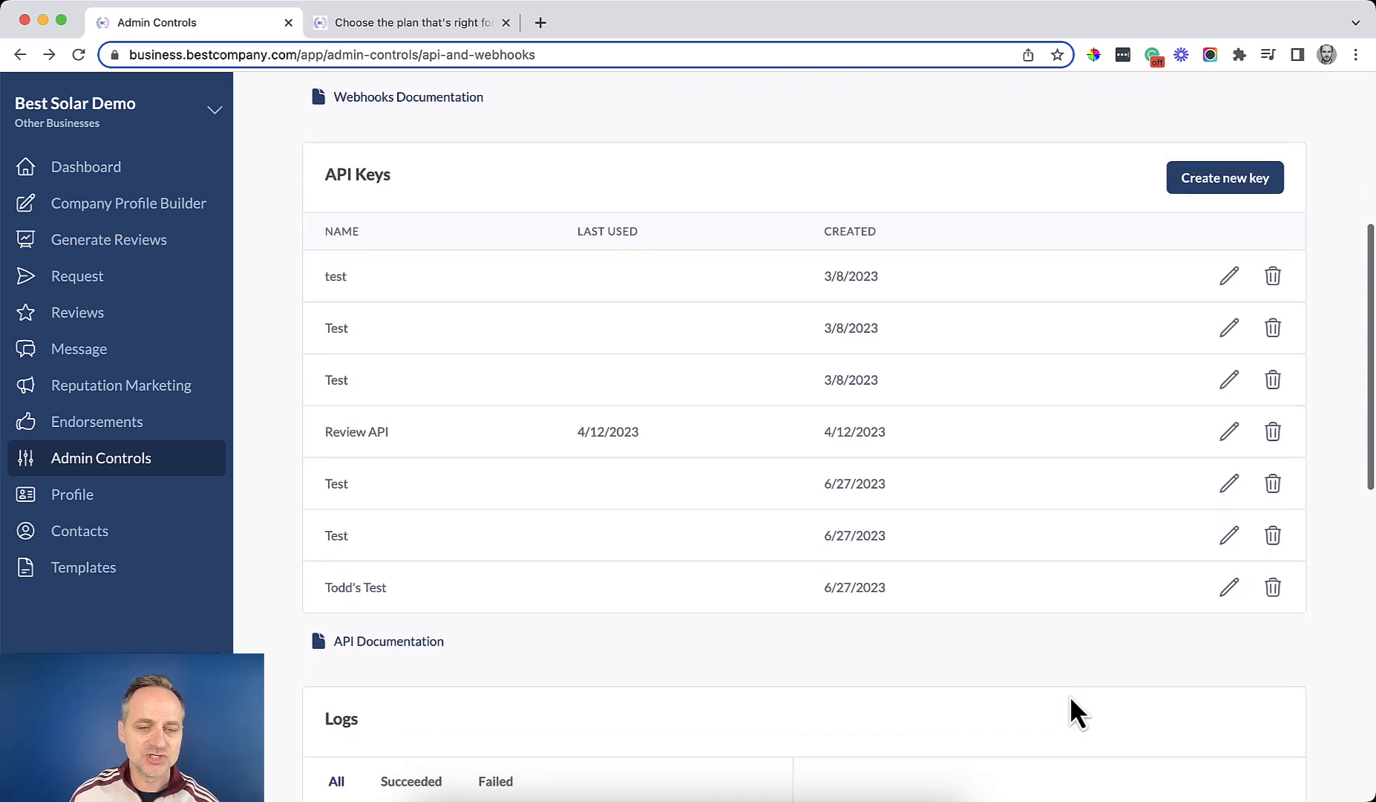
scroll(1069, 698, down, 2)
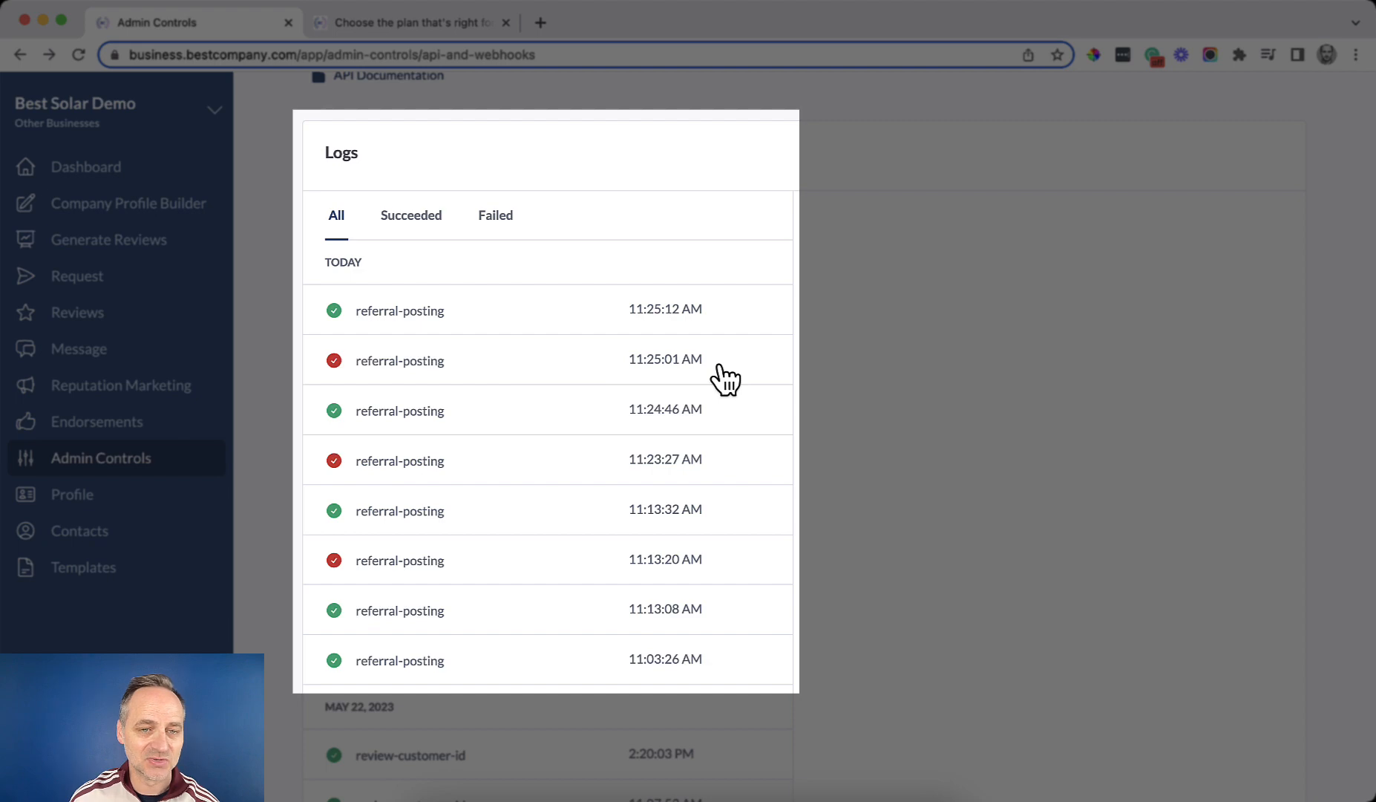
scroll(980, 454, up, 10)
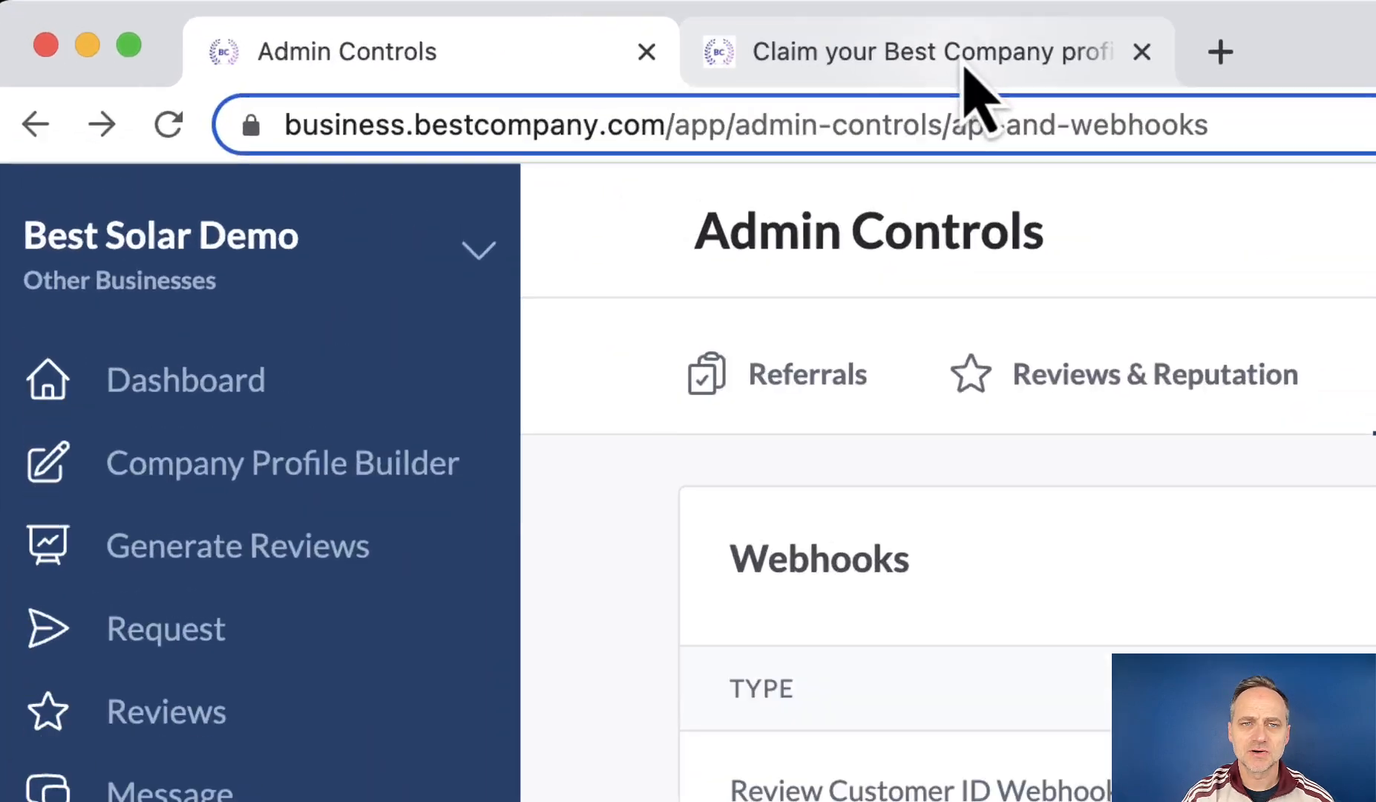
On the Best Company website tab, open Integrations and scroll to Browse APIs & Webhooks.
click(438, 24)
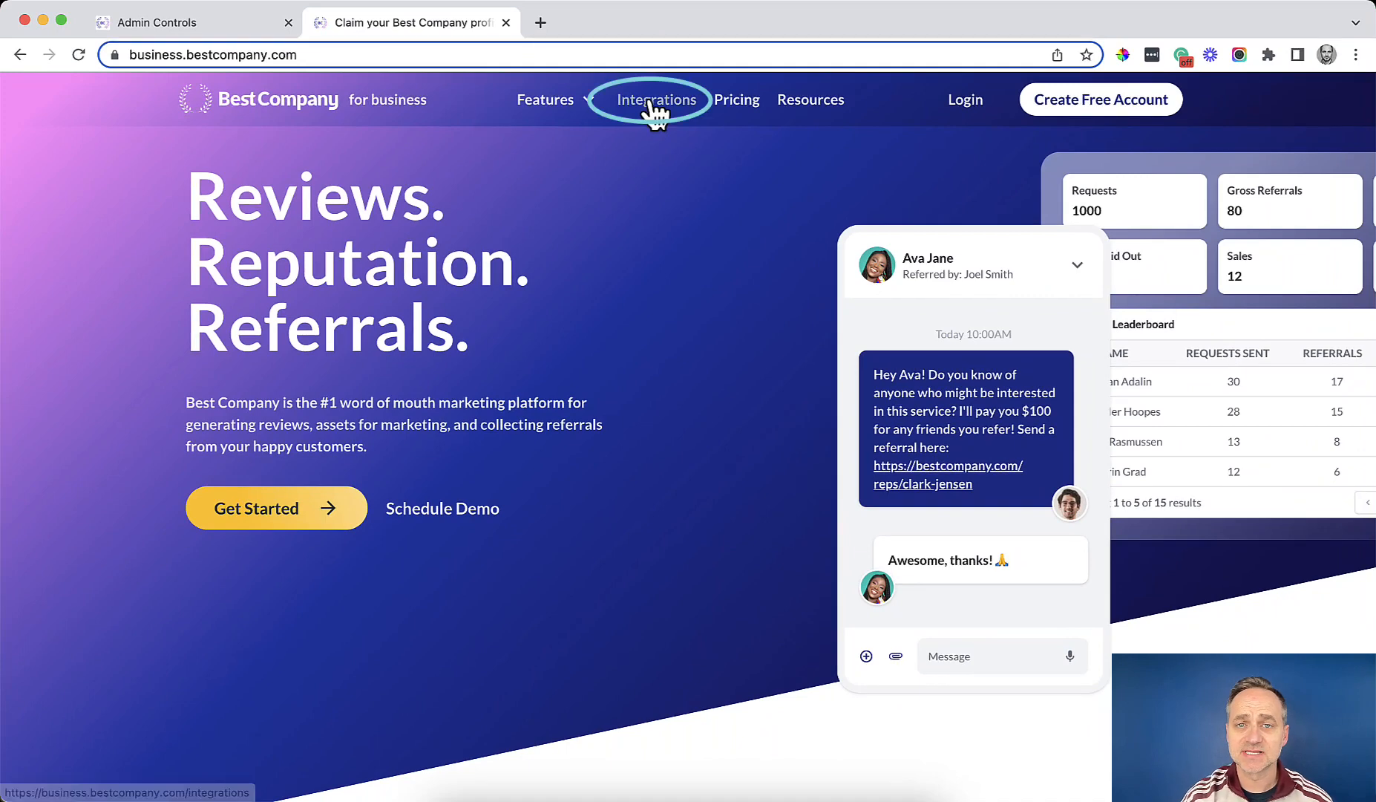
click(650, 104)
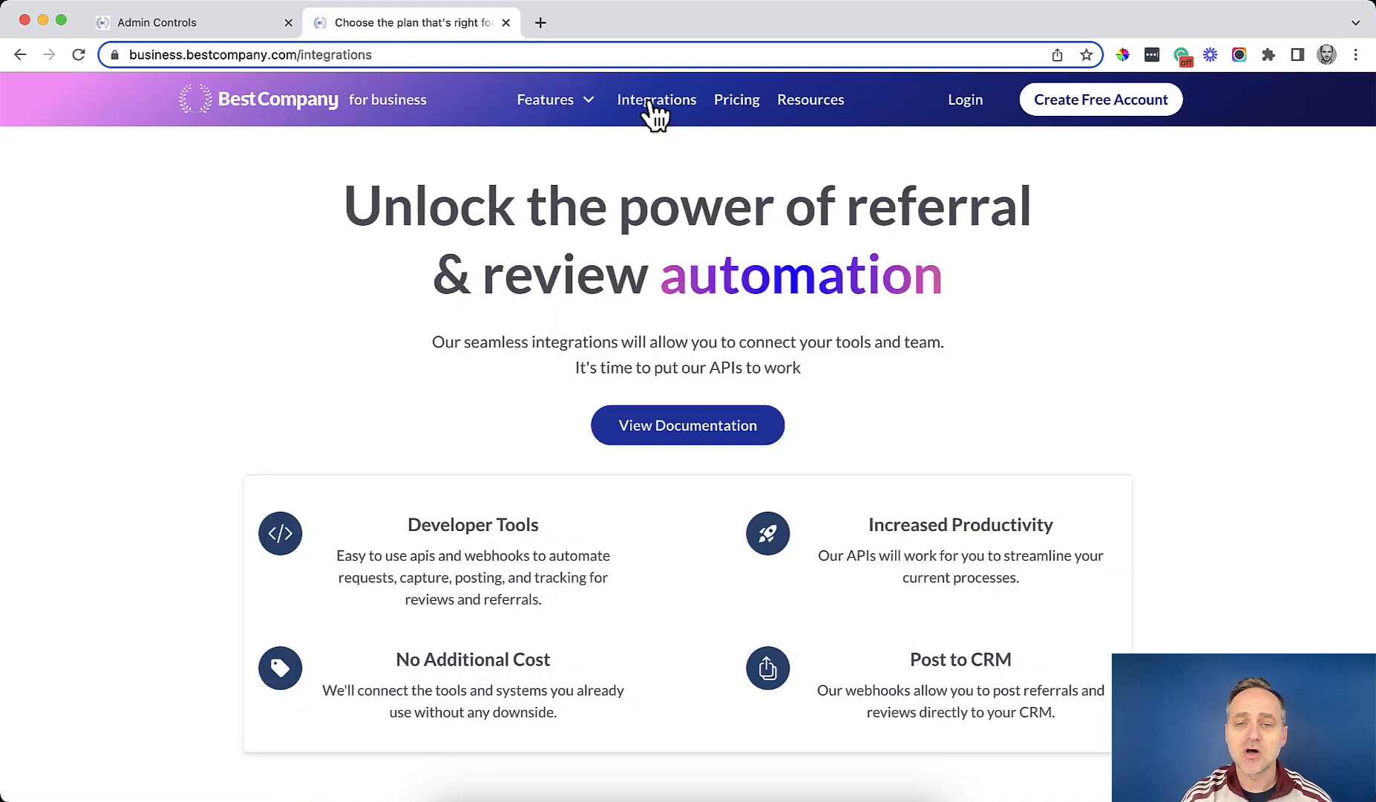
scroll(499, 446, down, 5)
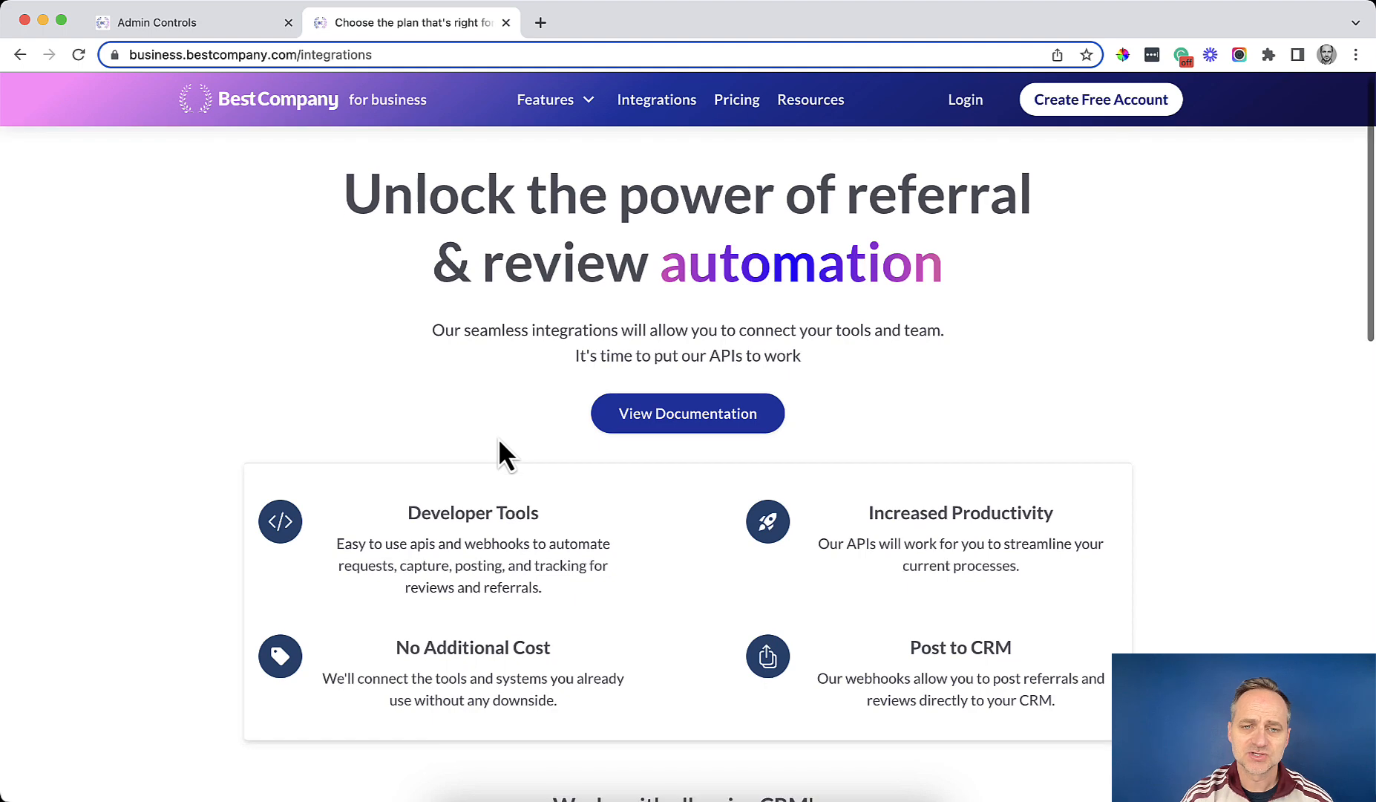
scroll(499, 442, down, 5)
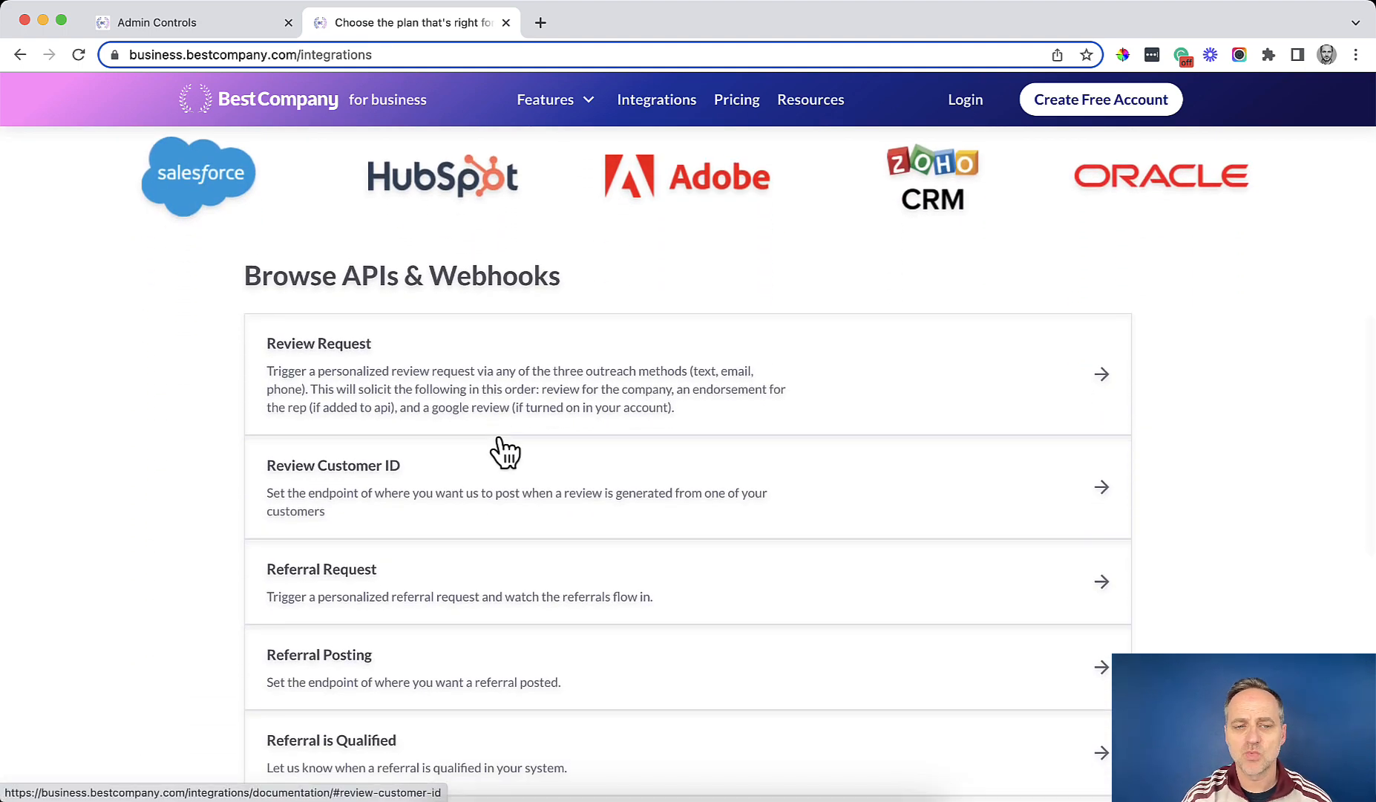
scroll(505, 450, down, 2)
scroll(505, 450, down, 2)
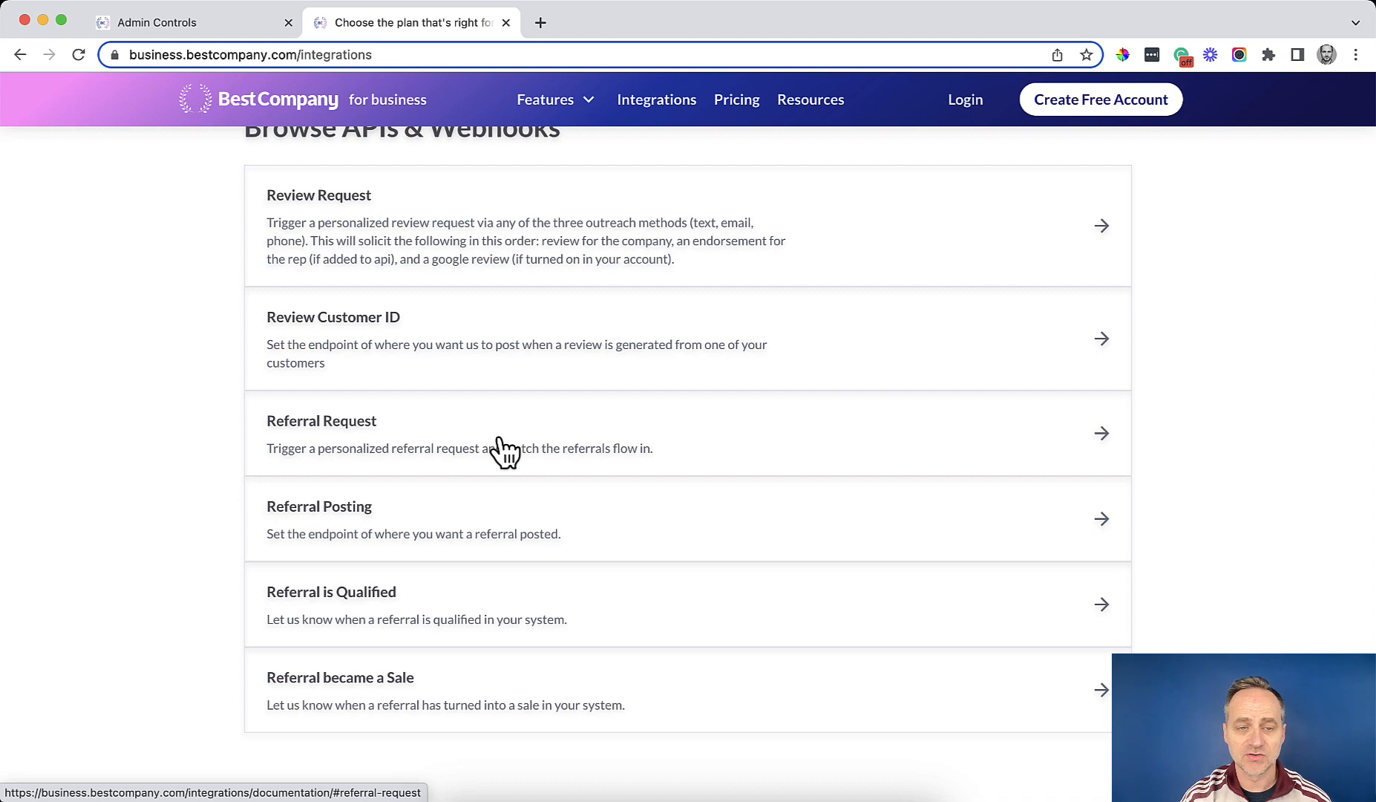
scroll(497, 449, up, 1)
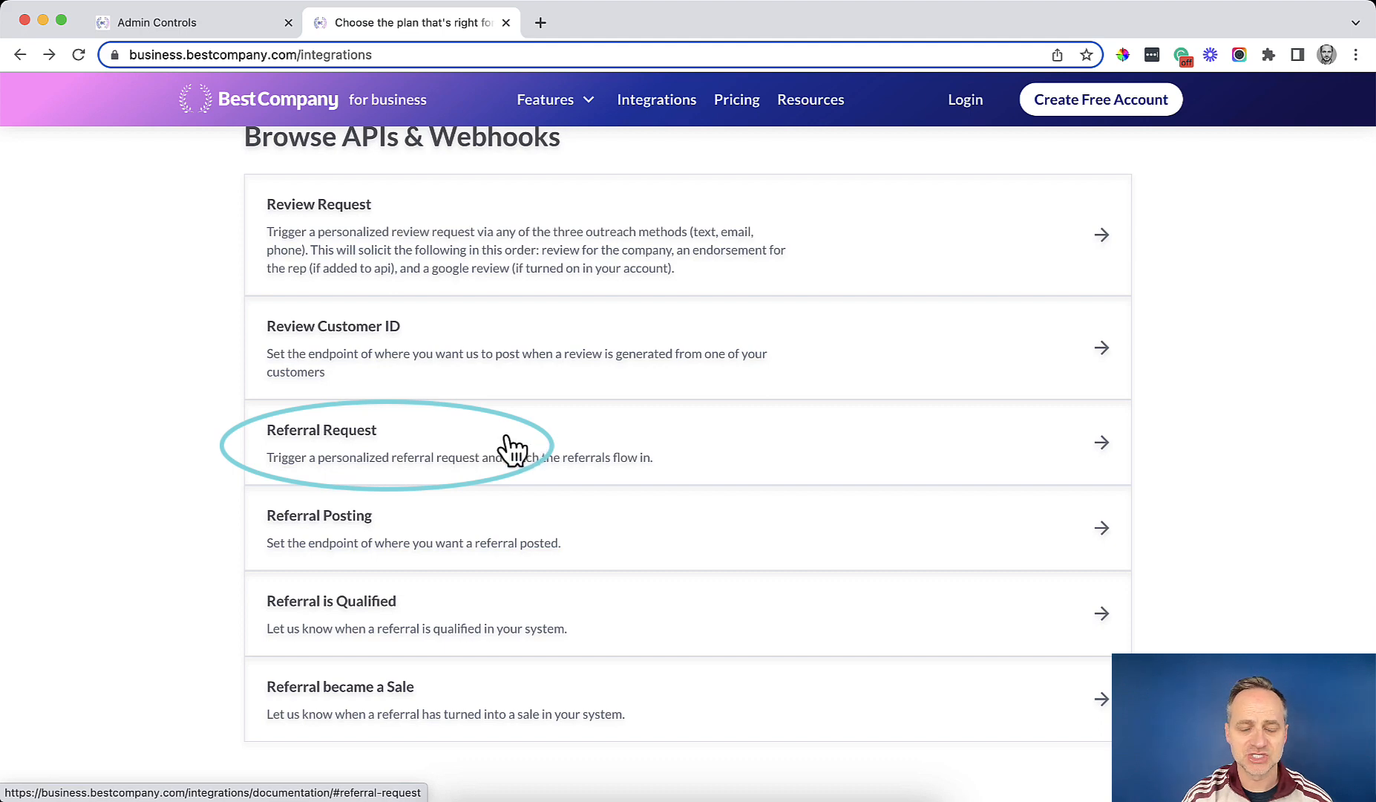
Read the Referral Request docs, checking the Became a Sale and Is Qualified sections.
click(513, 445)
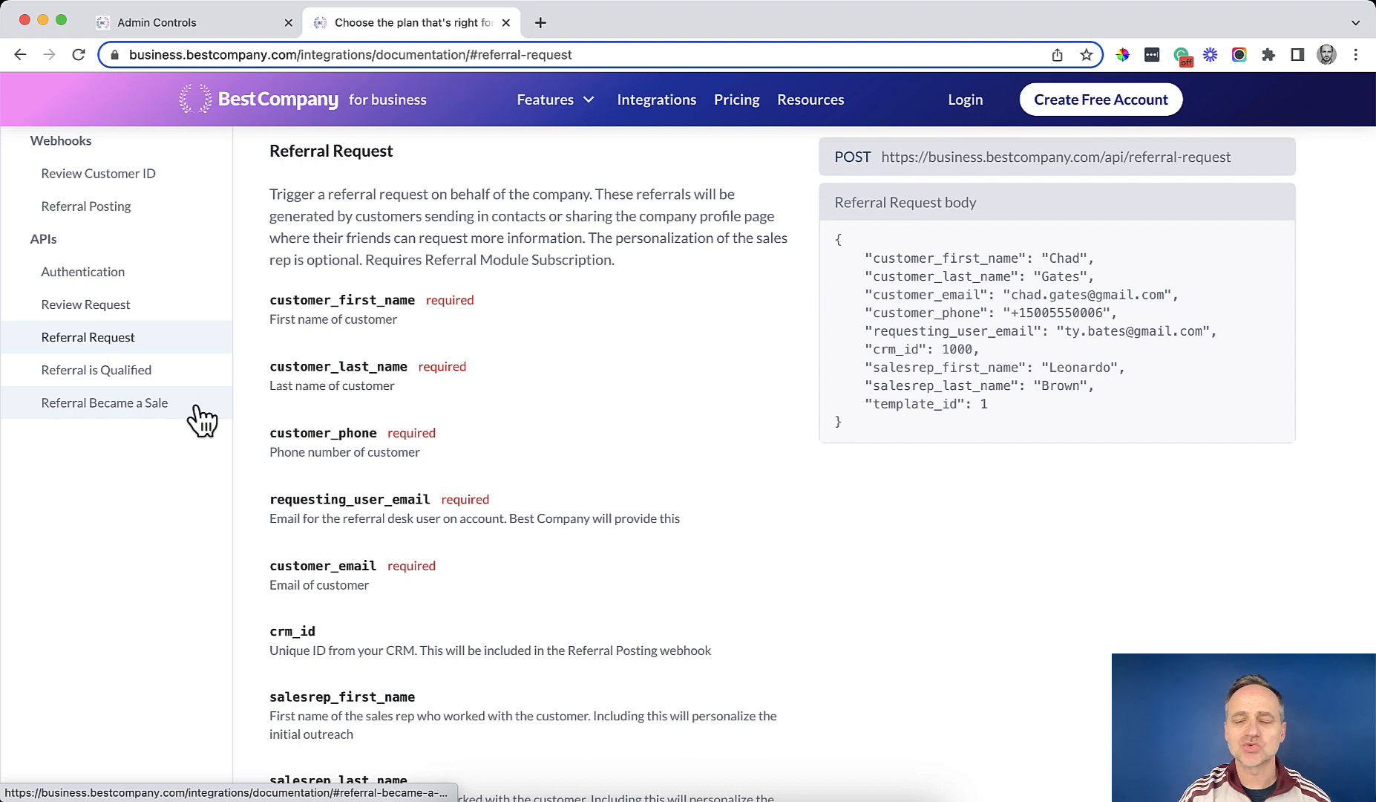
click(197, 416)
click(157, 373)
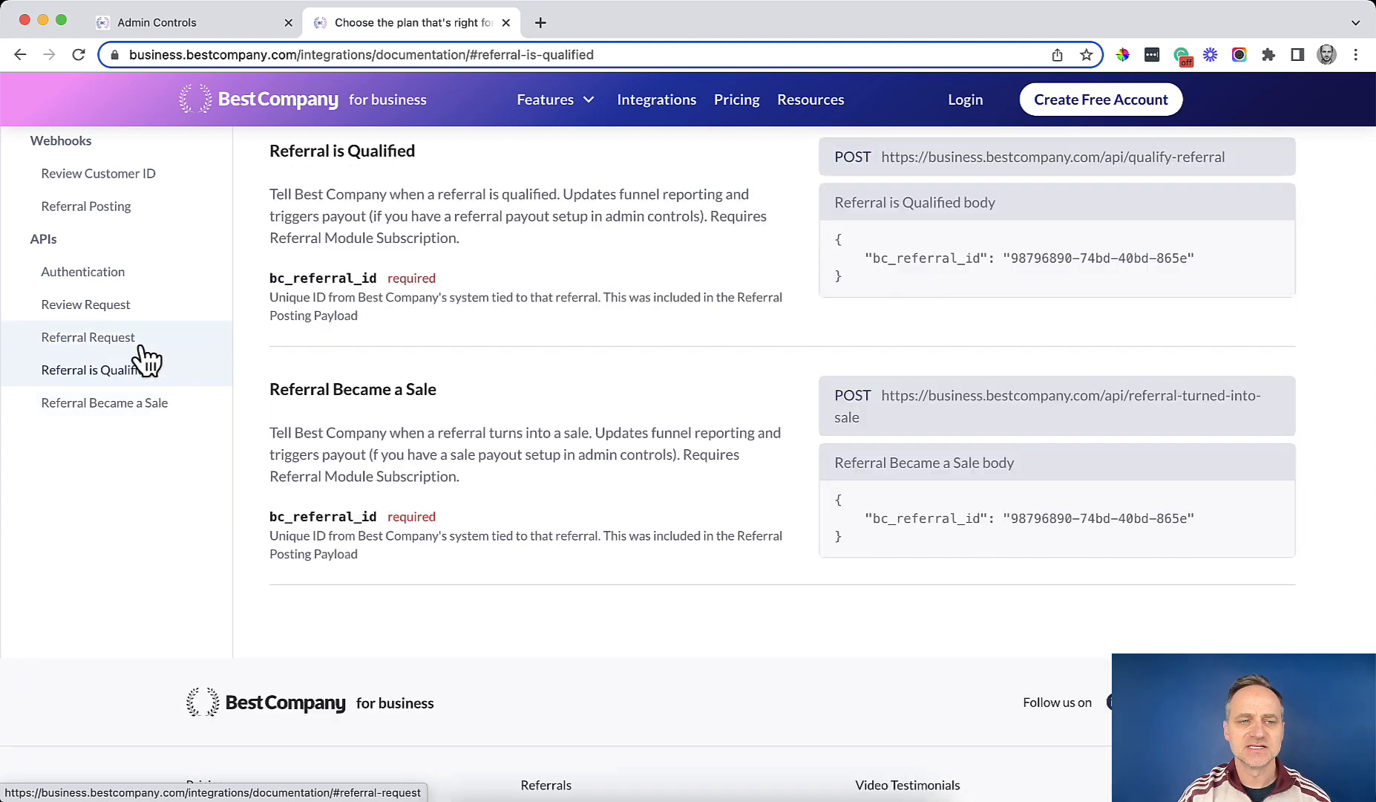
click(140, 350)
scroll(143, 351, up, 2)
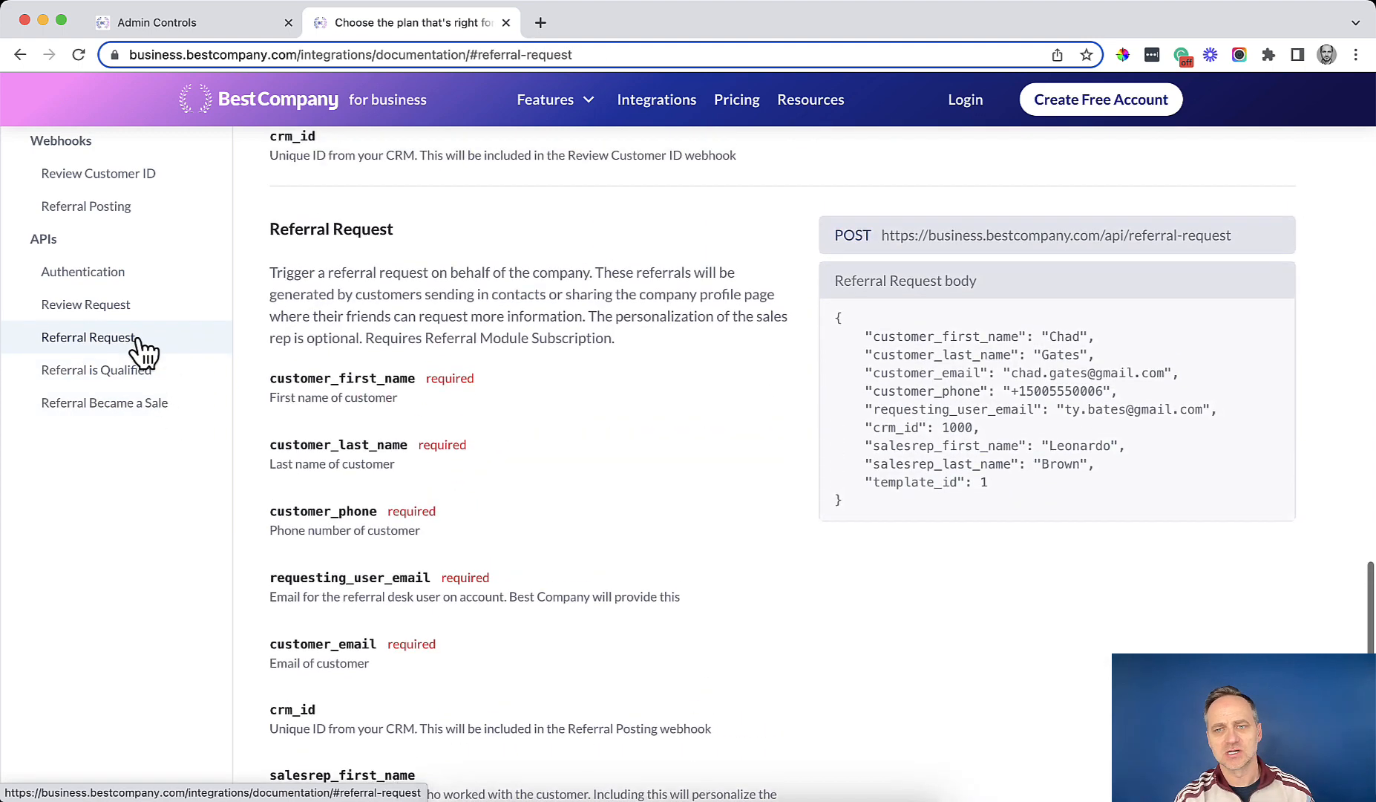
scroll(141, 350, up, 4)
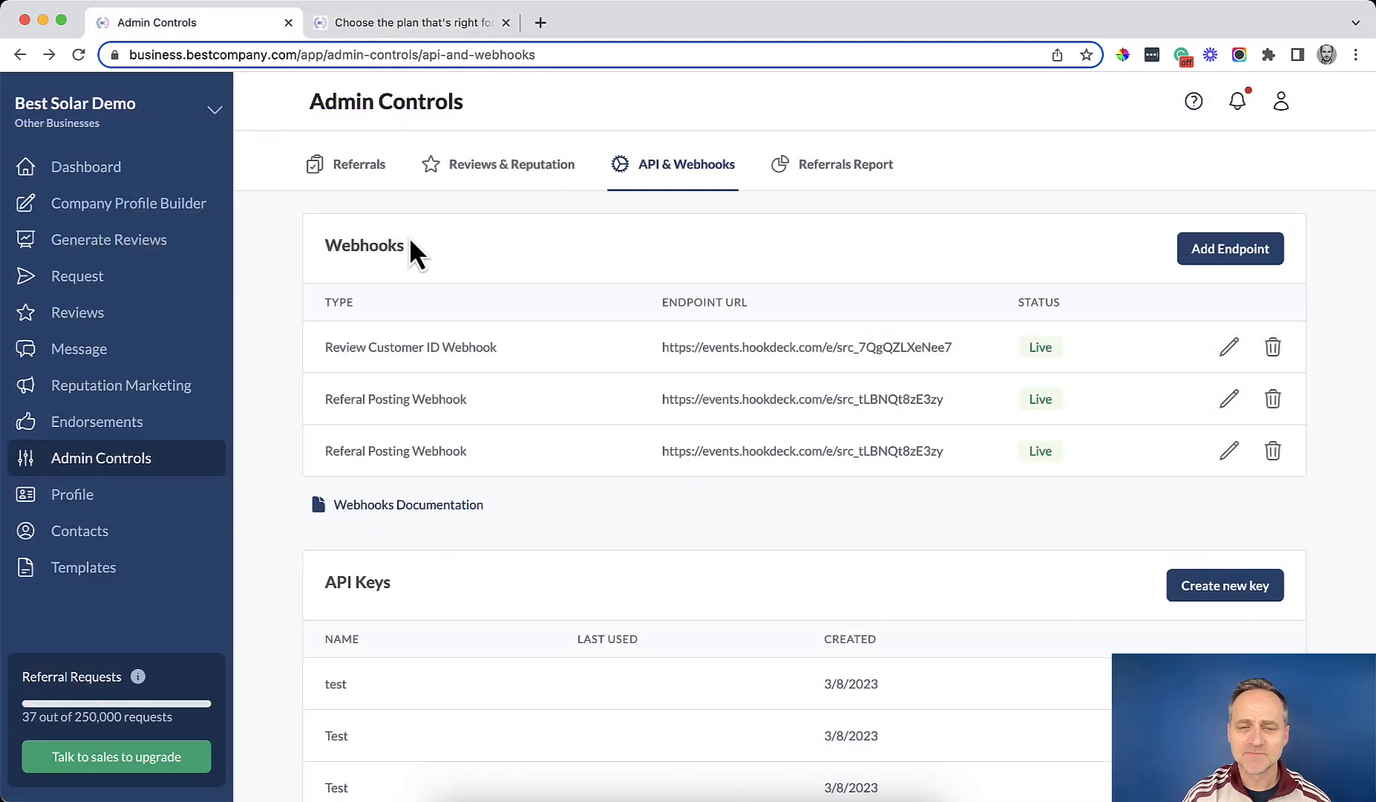